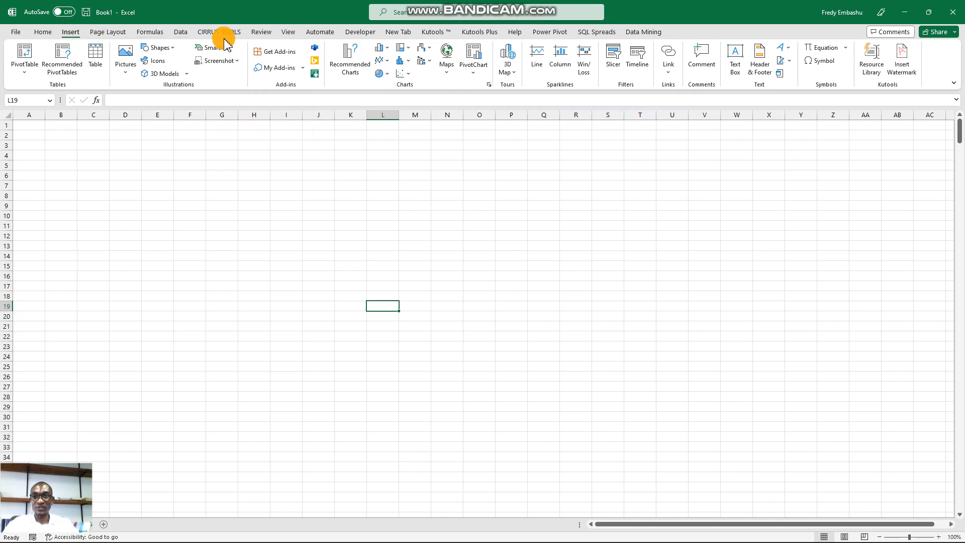
# Find the Cirrus Data add-in in the Office Add-ins store by searching "Cirrus", add it and accept its license terms.
pyautogui.click(276, 55)
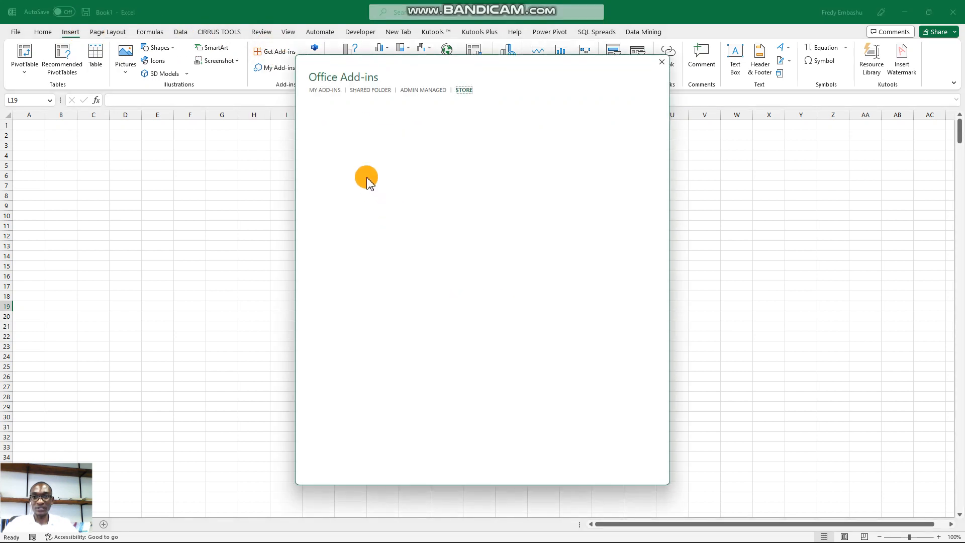
pyautogui.click(357, 132)
pyautogui.write('Cirrr')
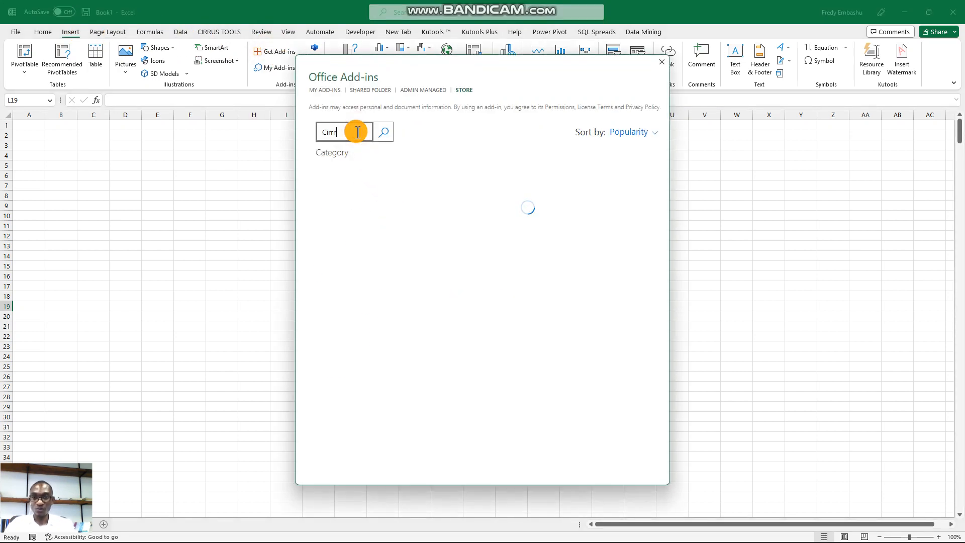
pyautogui.write('u')
pyautogui.press('BackSpace')
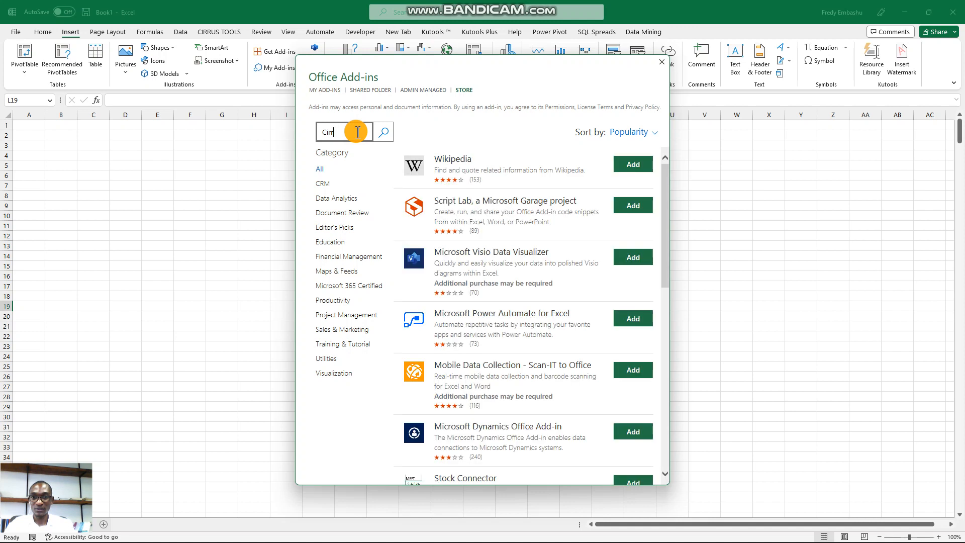
pyautogui.press('Return')
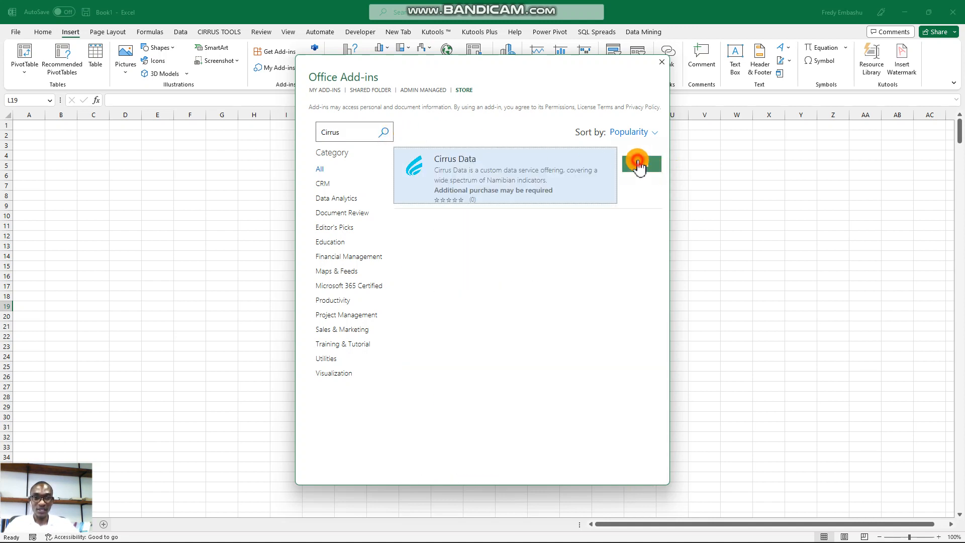
pyautogui.click(639, 164)
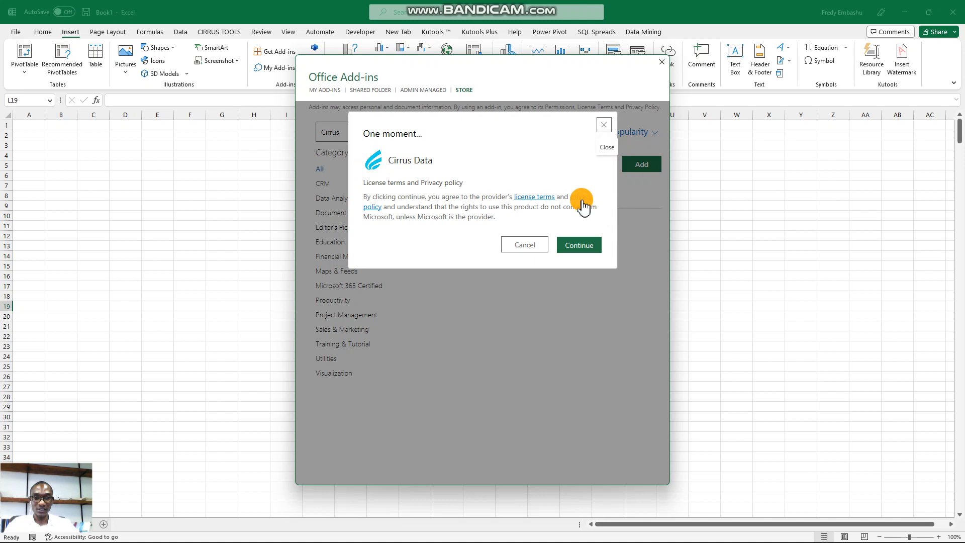
pyautogui.click(582, 245)
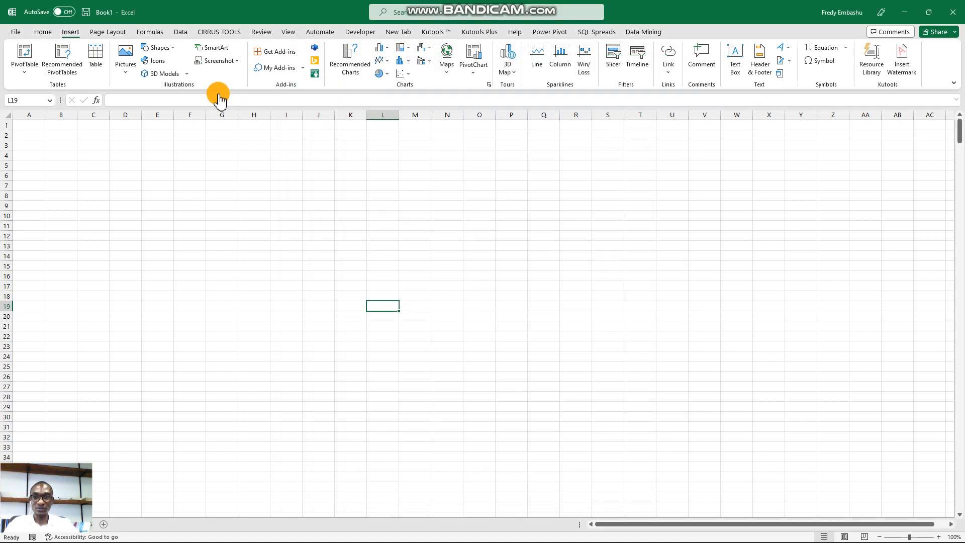
# Sign in to the Cirrus Data add-in with the account e-mail and password.
pyautogui.click(41, 32)
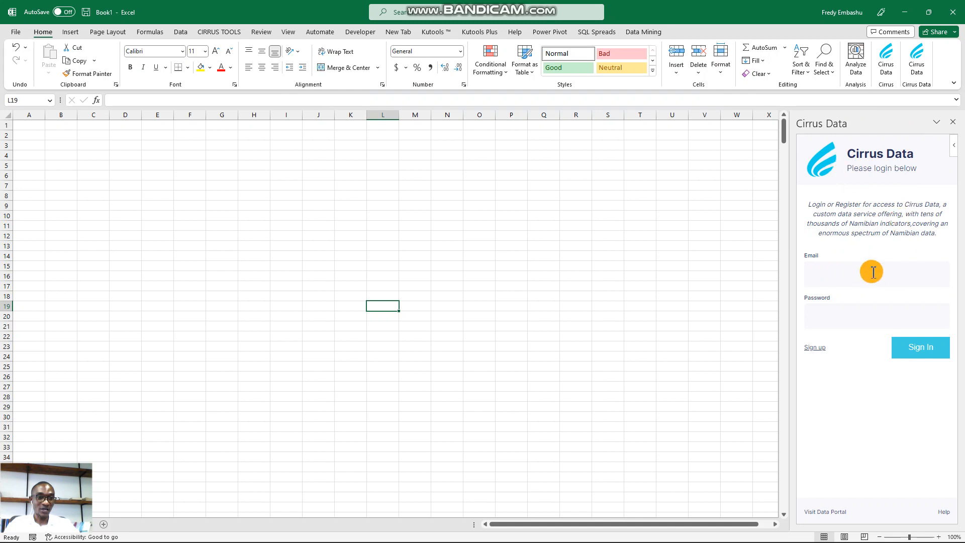
pyautogui.click(833, 273)
pyautogui.click(833, 315)
pyautogui.click(834, 310)
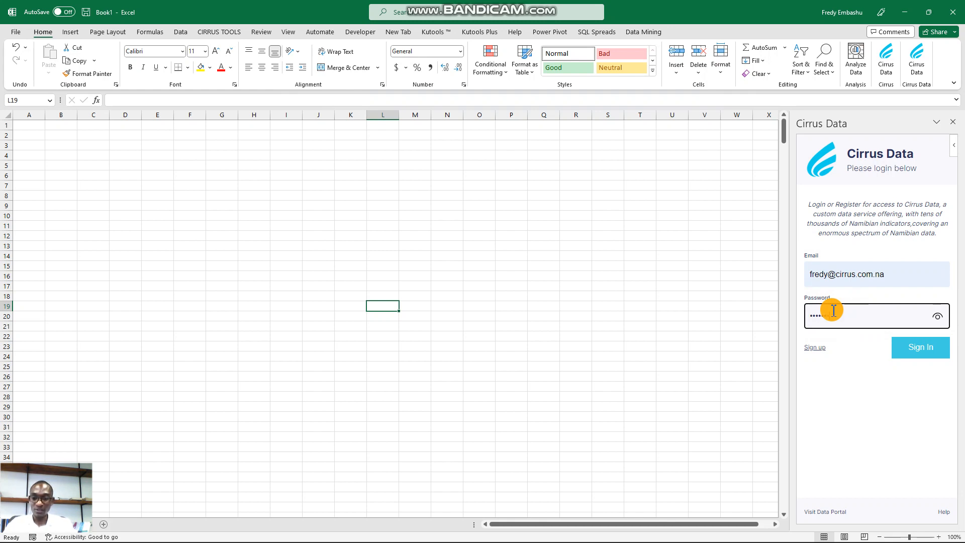
pyautogui.press('Return')
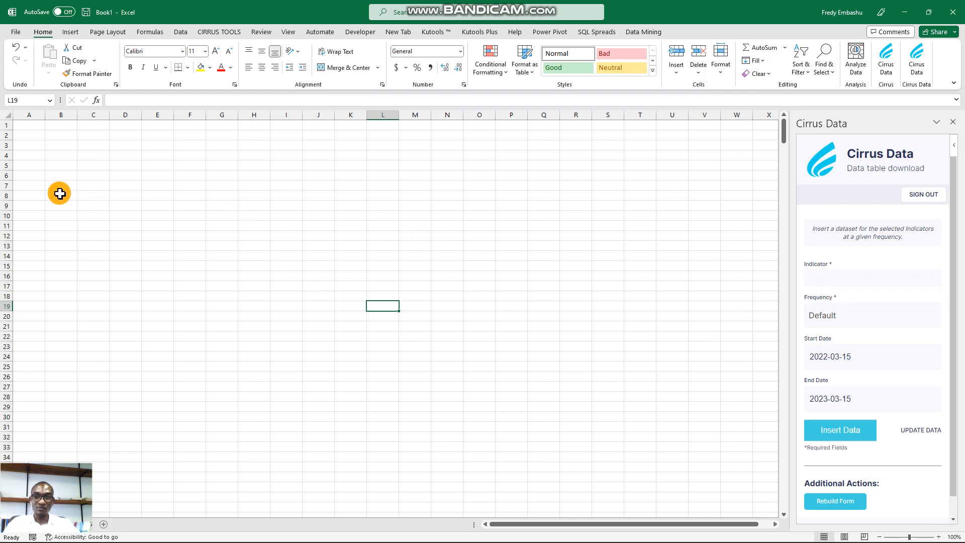
# With cell A1 selected, search the indicators for "inflation" and add Namibia Consumer Prices > Namibia Inflation (Annual).
pyautogui.click(28, 125)
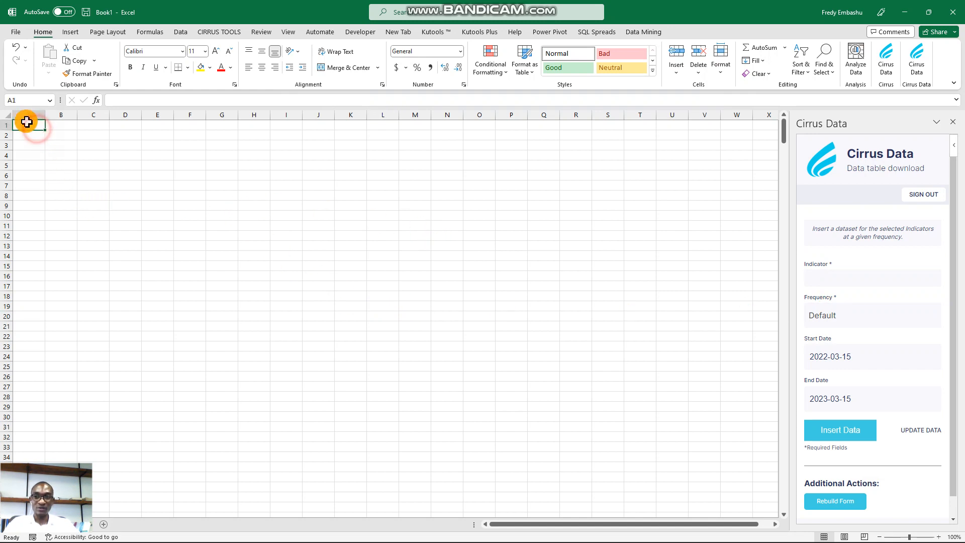
pyautogui.click(830, 274)
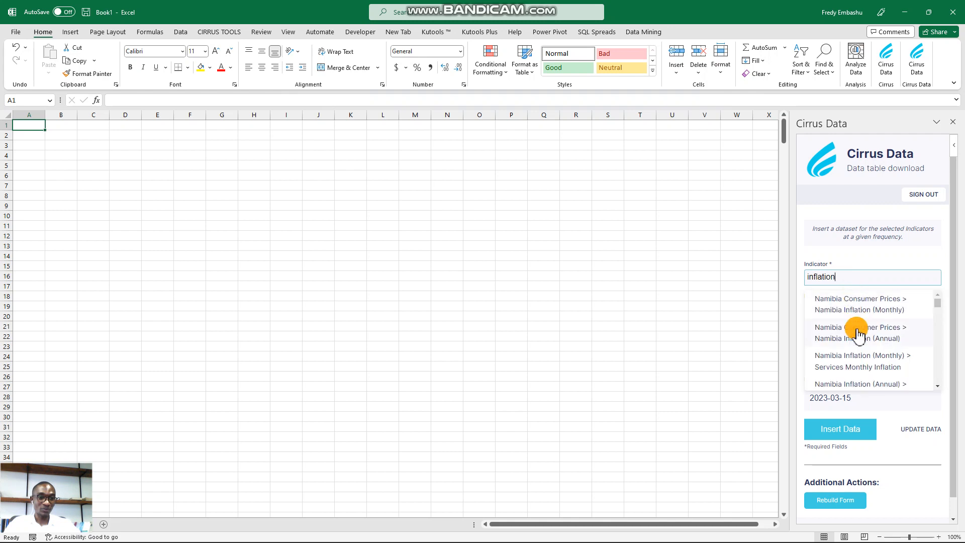
pyautogui.scroll(-5, 895, 322)
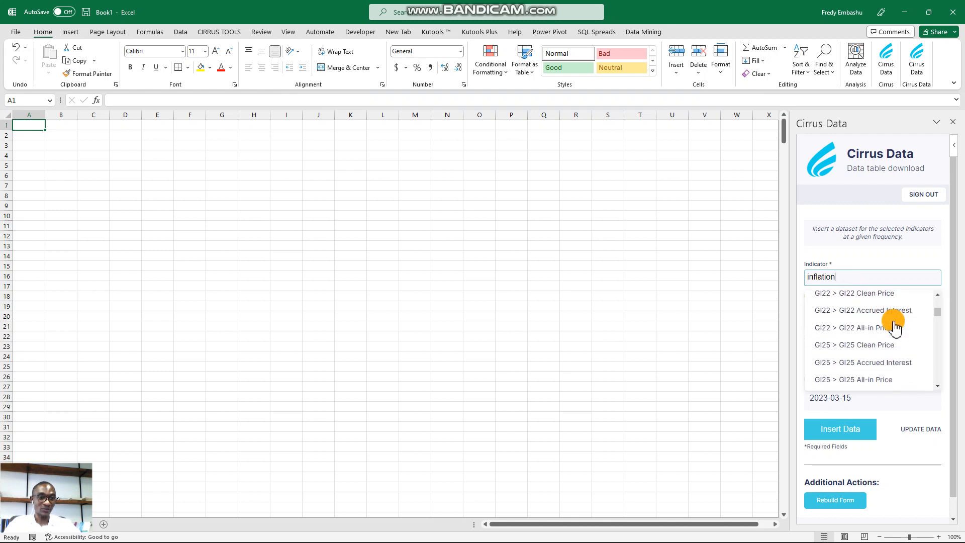
pyautogui.scroll(4, 895, 327)
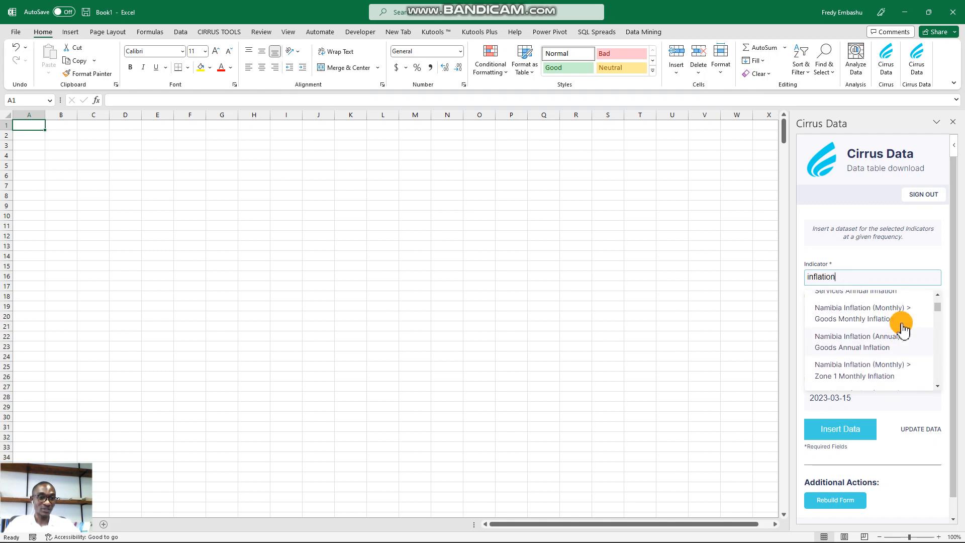
pyautogui.scroll(2, 903, 327)
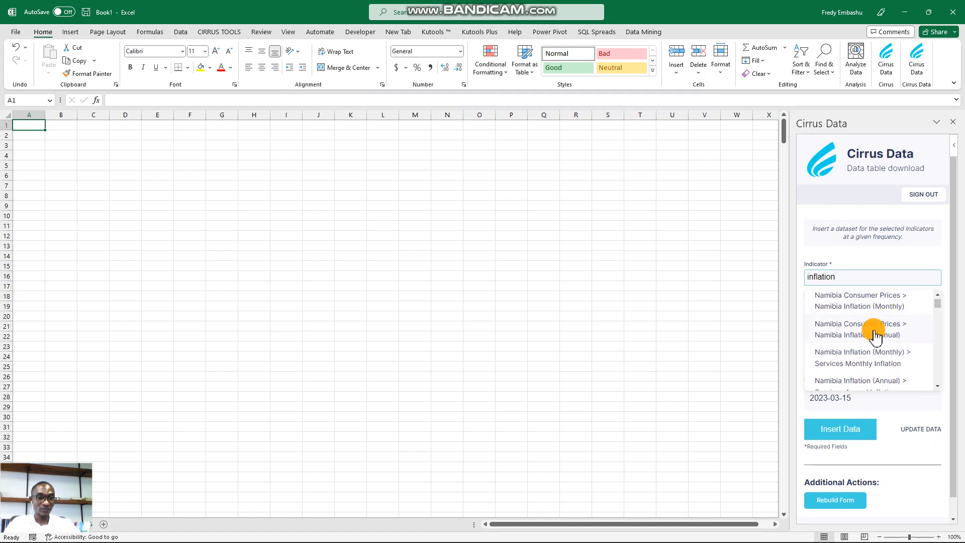
pyautogui.click(875, 336)
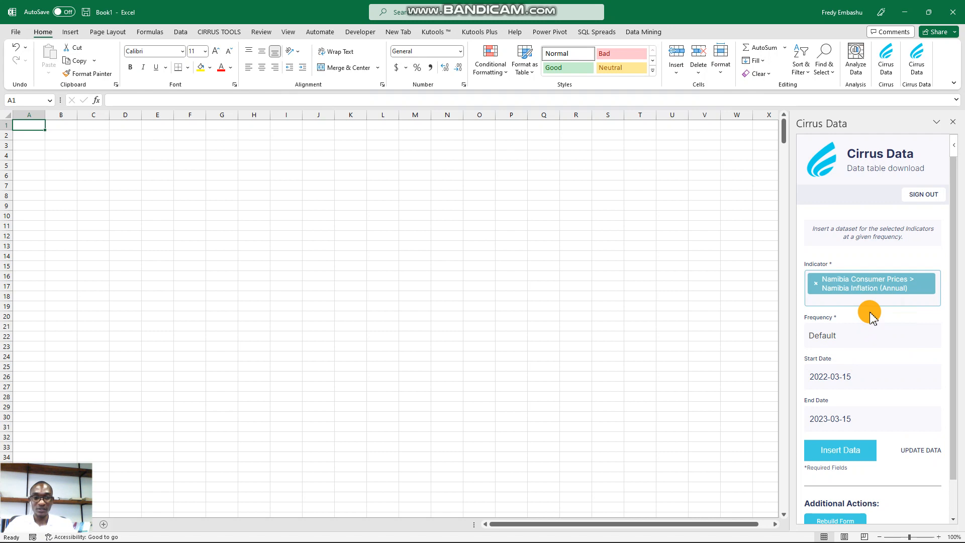
# Search for Angola inflation and add Angola Consumer Prices > Angola Inflation (Annual) as a second indicator.
pyautogui.write('inf')
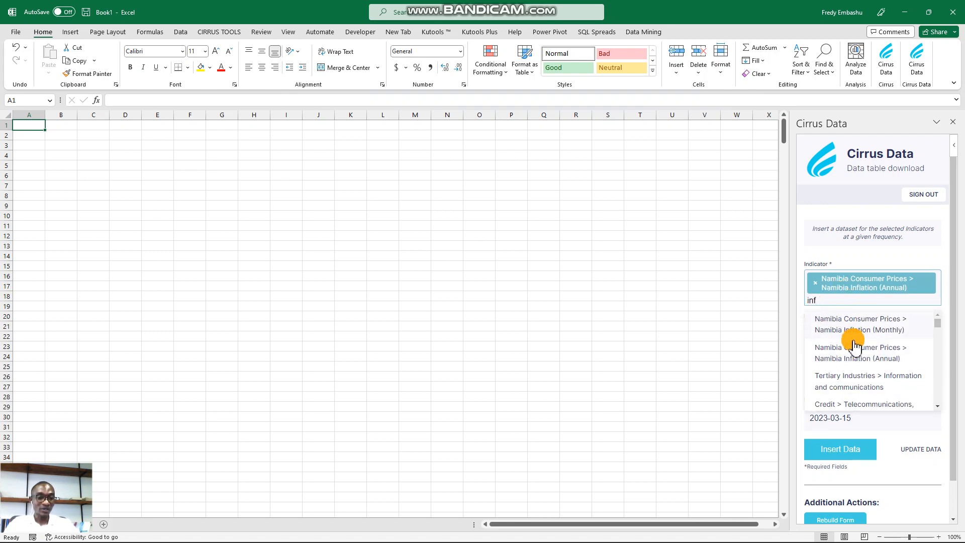
pyautogui.scroll(-1, 845, 312)
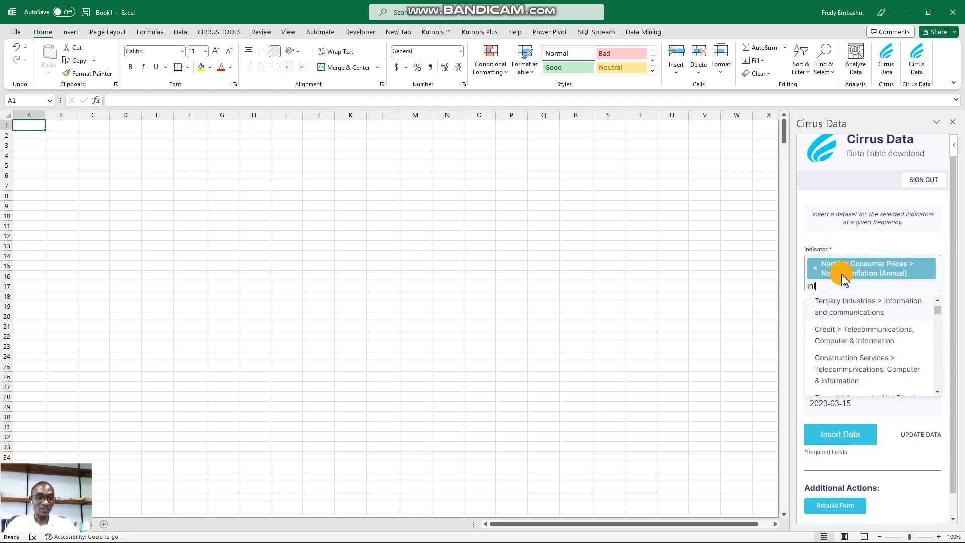
pyautogui.scroll(-3, 883, 297)
pyautogui.scroll(-6, 874, 325)
pyautogui.scroll(-5, 875, 326)
pyautogui.scroll(-4, 878, 324)
pyautogui.scroll(-8, 856, 310)
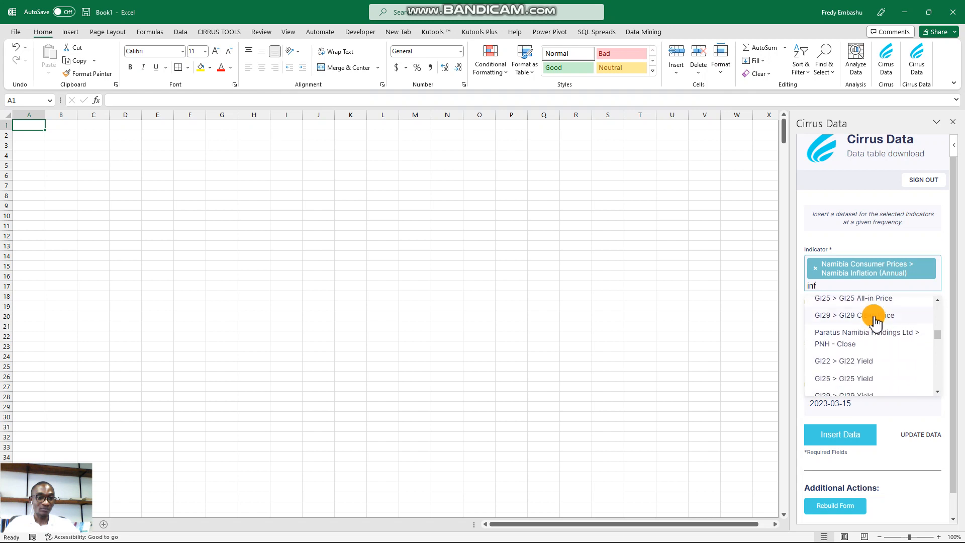
pyautogui.scroll(-2, 880, 322)
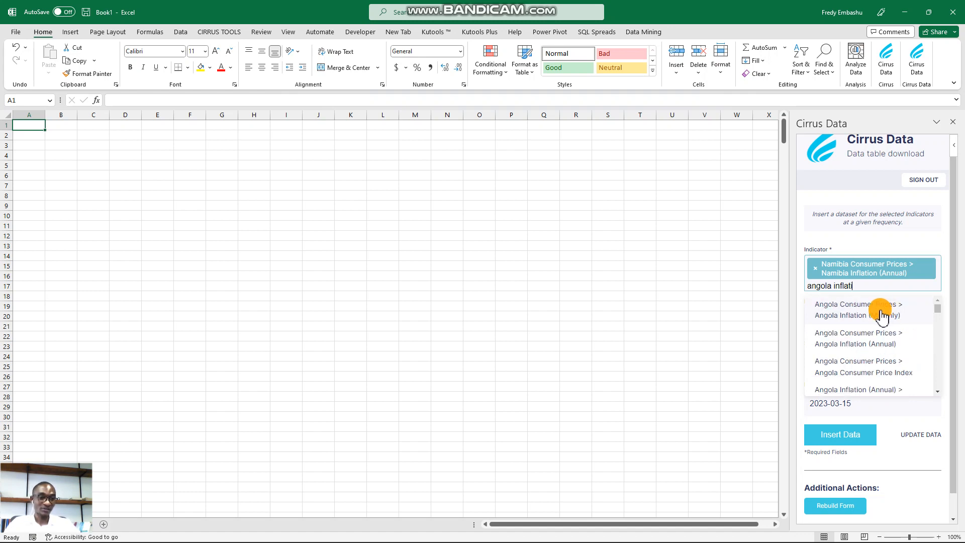
pyautogui.click(879, 346)
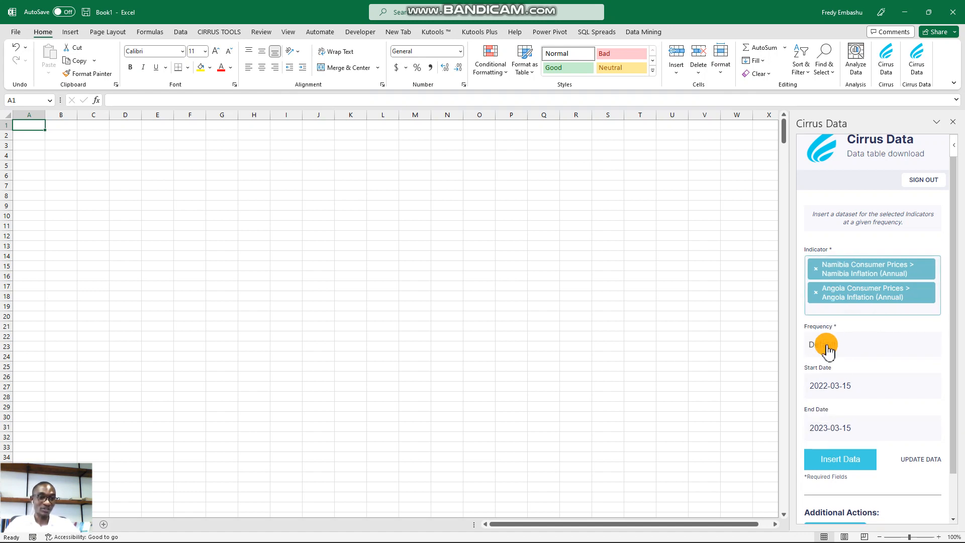
# Set the dataset's start date to 2016-01-31.
pyautogui.scroll(-1, 834, 342)
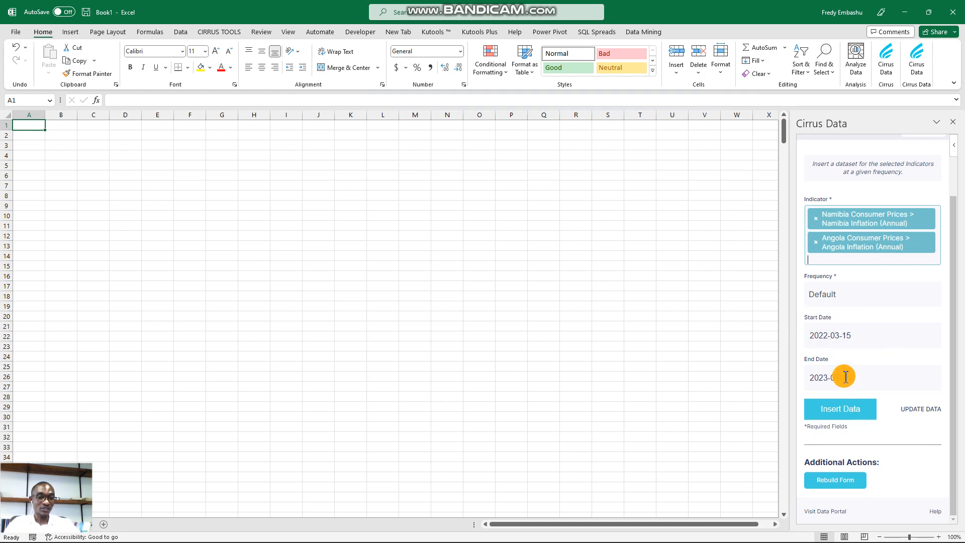
pyautogui.click(853, 336)
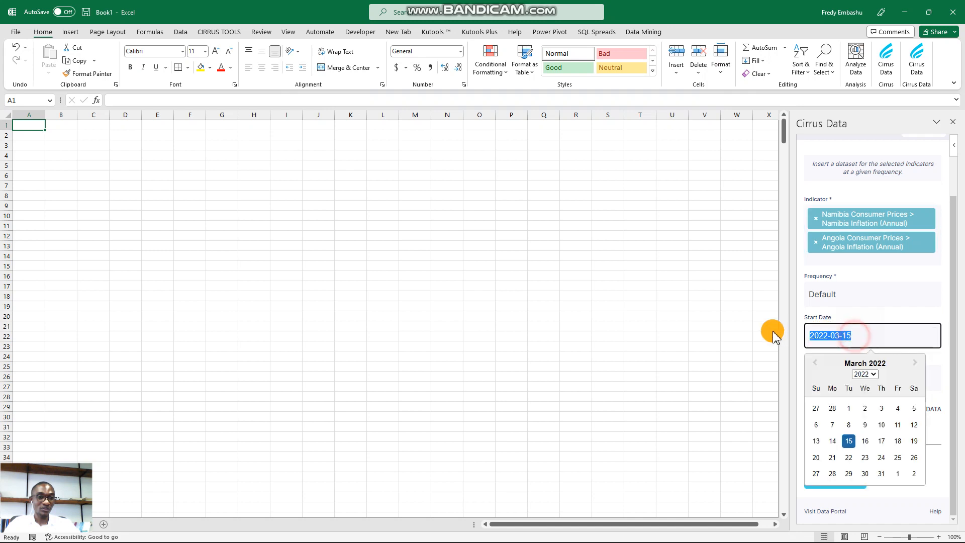
pyautogui.click(905, 312)
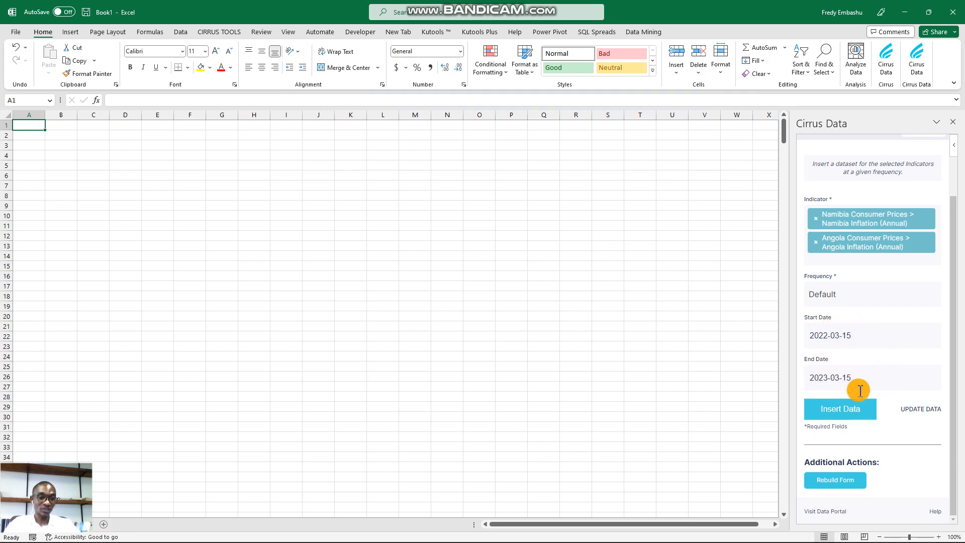
pyautogui.click(862, 335)
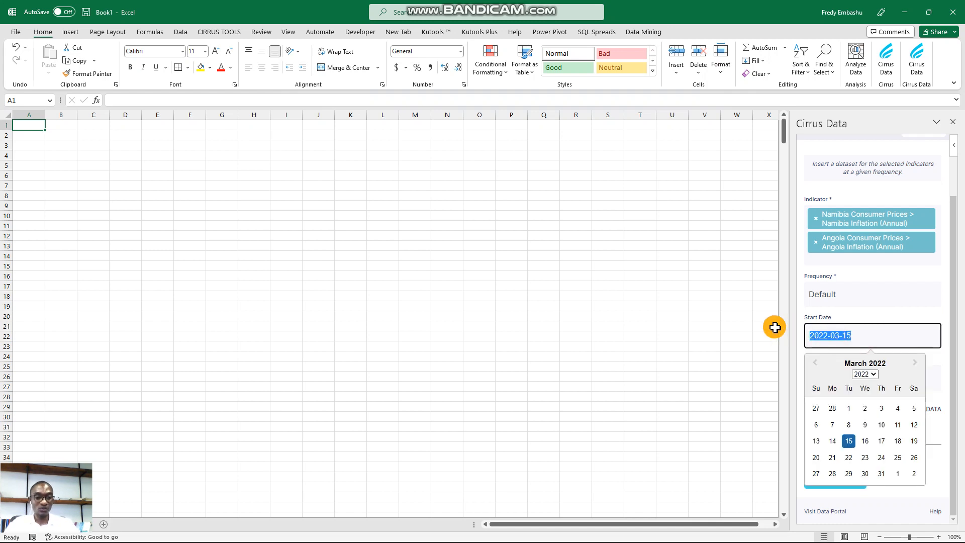
pyautogui.write('2016')
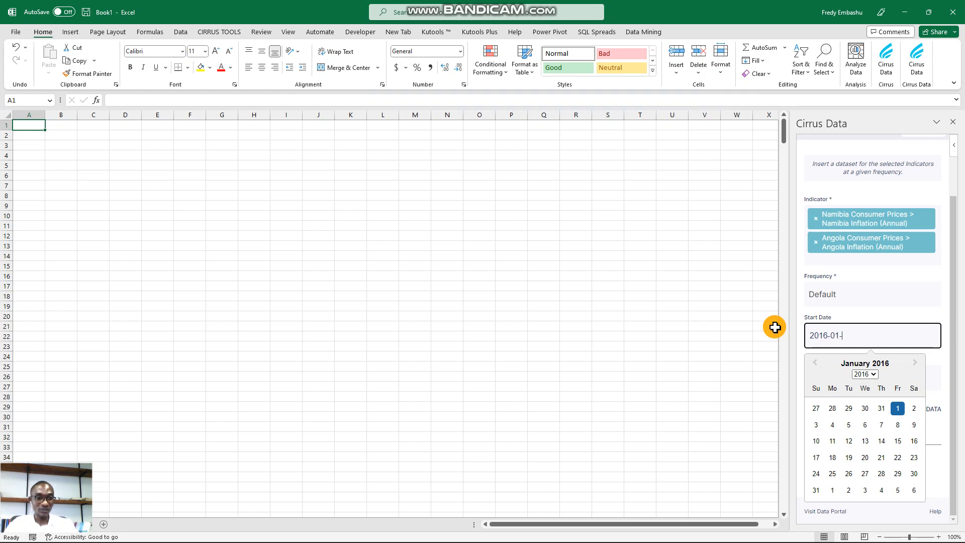
pyautogui.click(816, 492)
# Insert the data for both inflation indicators into the sheet starting at cell A1.
pyautogui.click(837, 411)
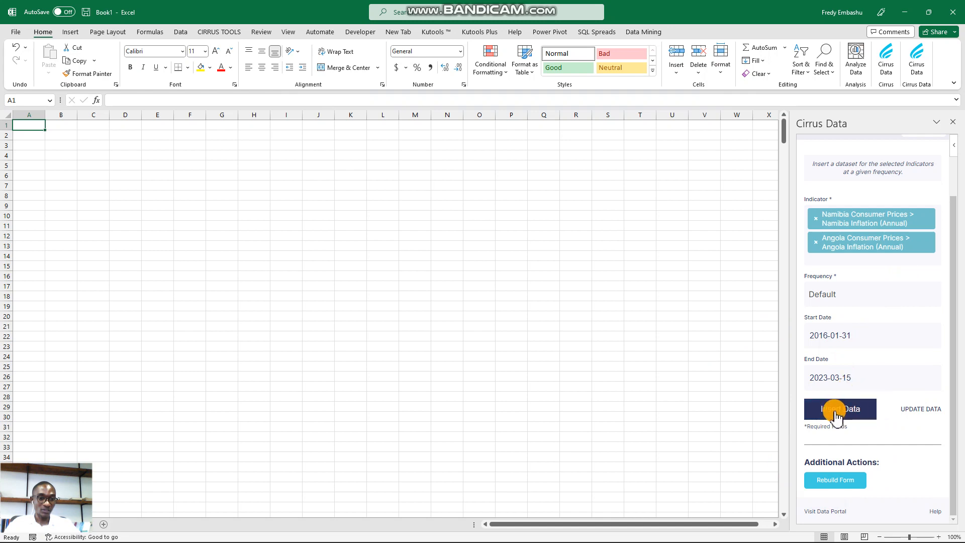
pyautogui.click(63, 125)
pyautogui.click(21, 127)
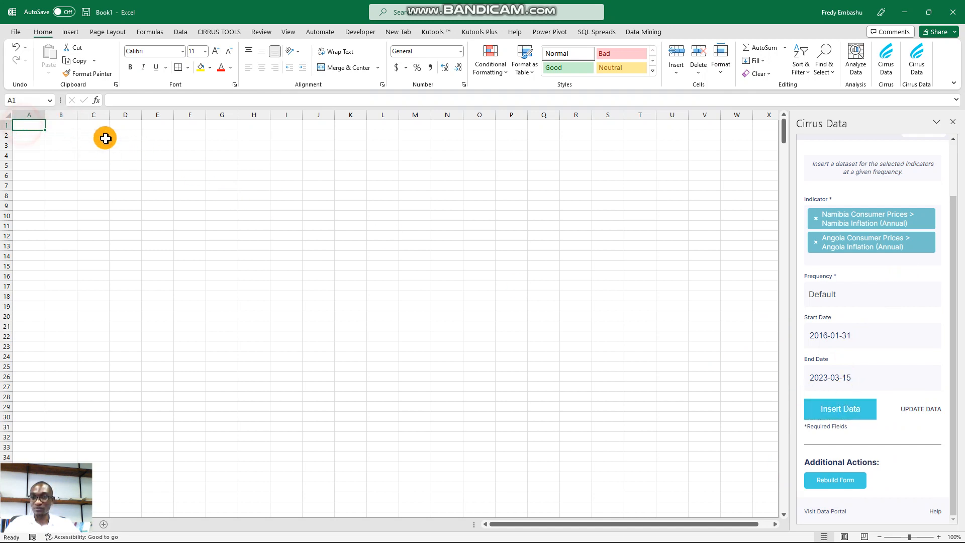
pyautogui.click(838, 412)
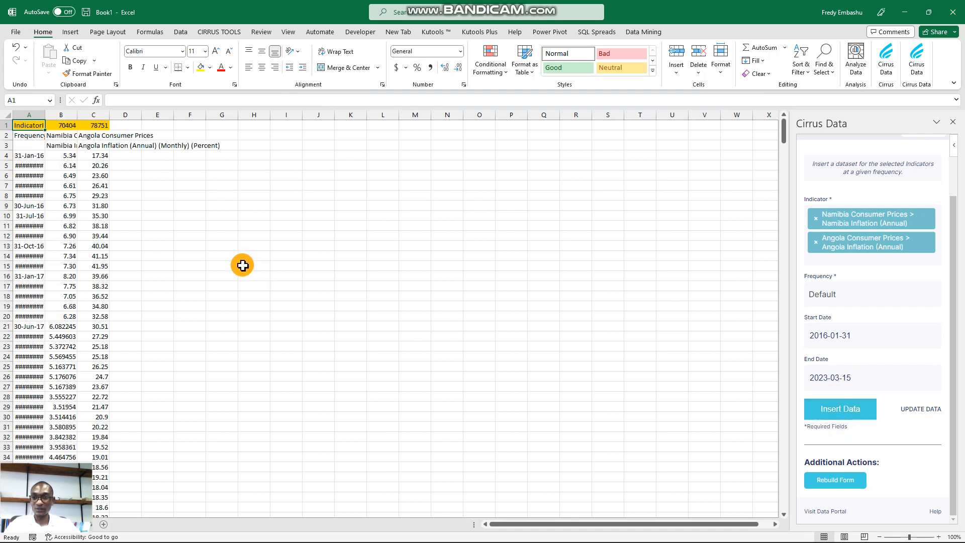
# Auto-fit the widths of columns A to C to the inserted data.
pyautogui.moveTo(33, 116); pyautogui.dragTo(116, 121)
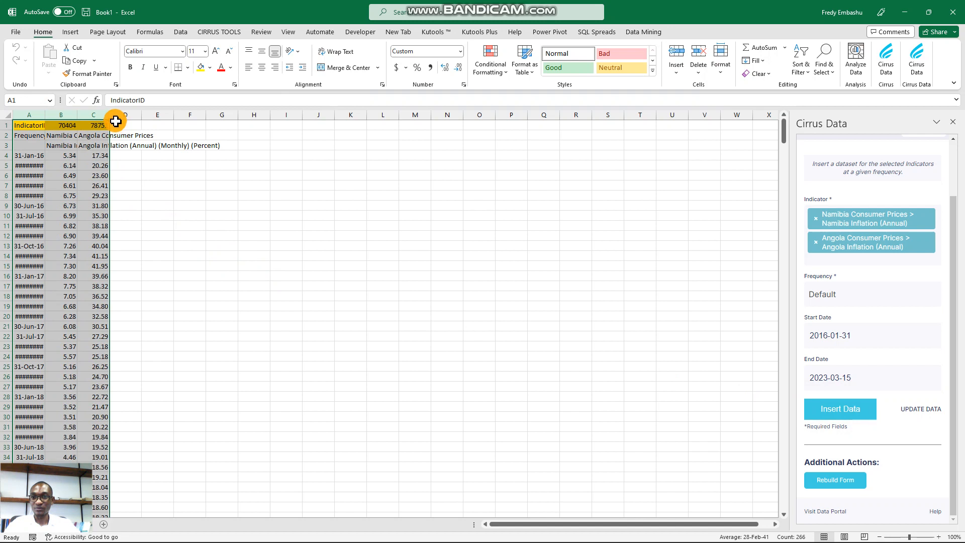
pyautogui.doubleClick(109, 116)
# Create a default clustered column chart from the dates and both inflation series in A3:C89.
pyautogui.scroll(-20, 107, 161)
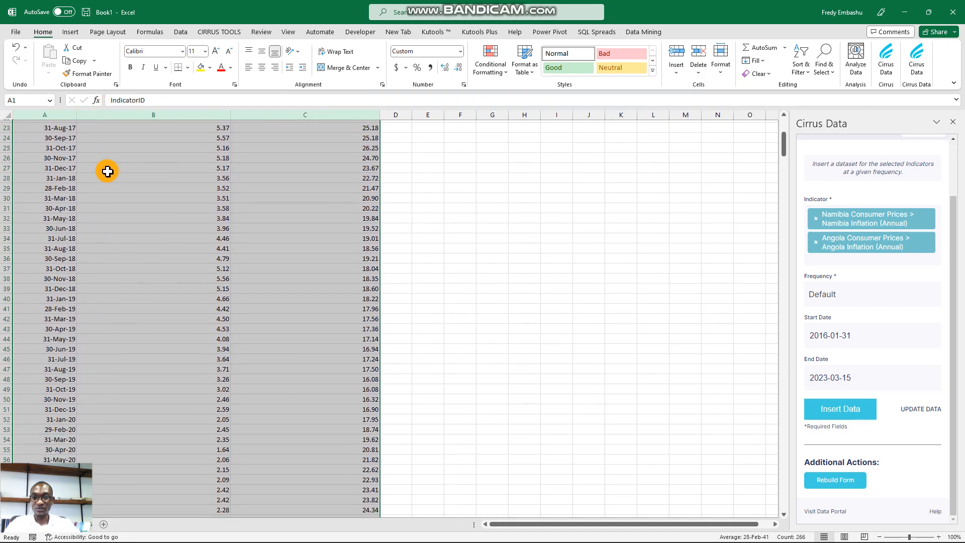
pyautogui.scroll(17, 112, 175)
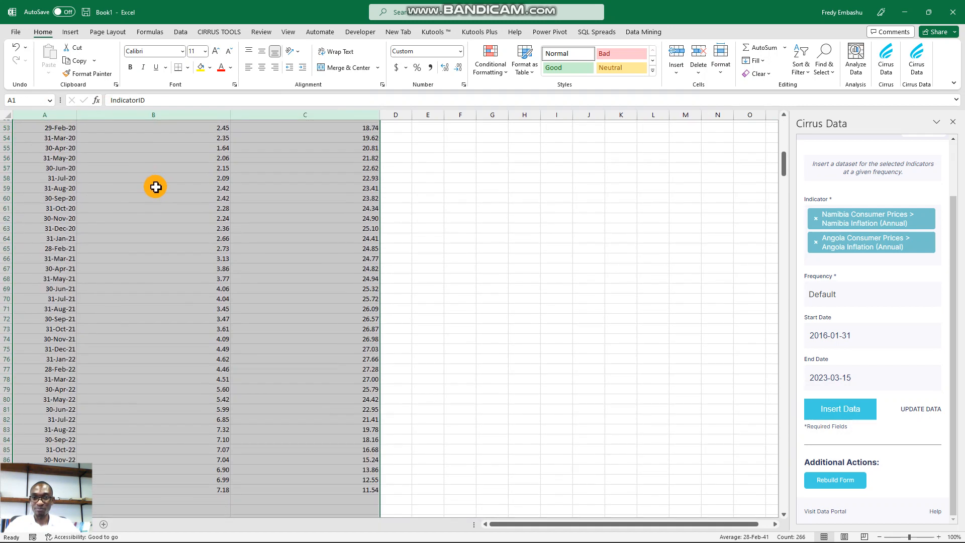
pyautogui.scroll(12, 166, 190)
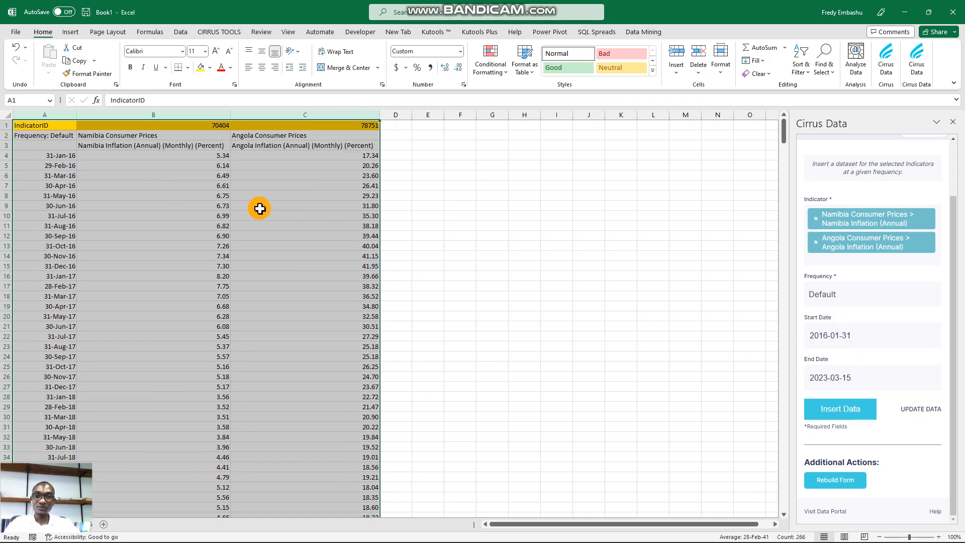
pyautogui.scroll(-20, 191, 231)
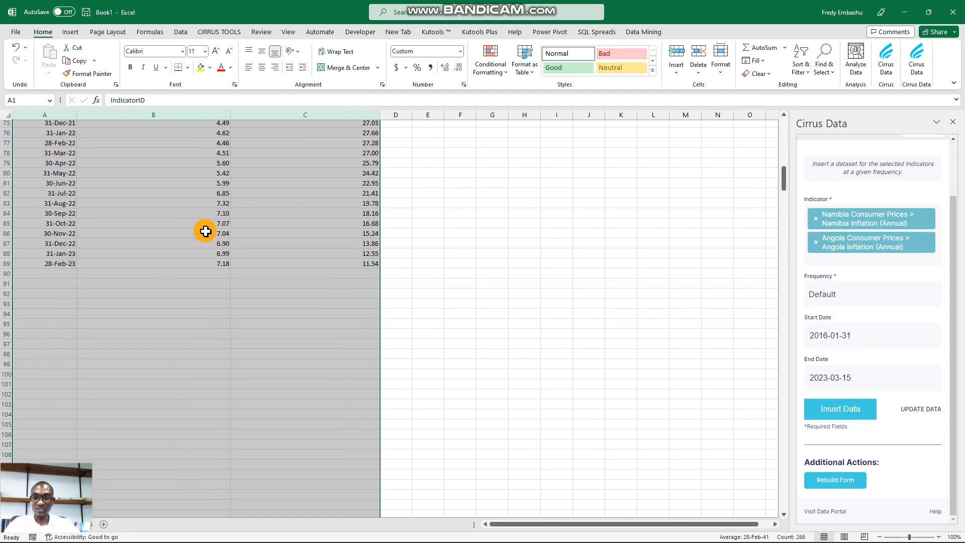
pyautogui.scroll(20, 207, 231)
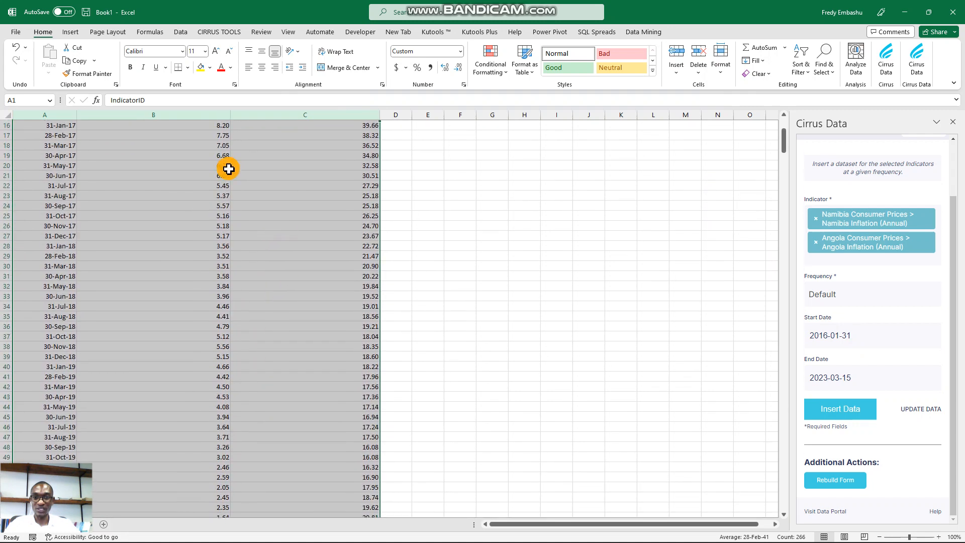
pyautogui.scroll(1, 206, 155)
pyautogui.moveTo(59, 144); pyautogui.dragTo(294, 187)
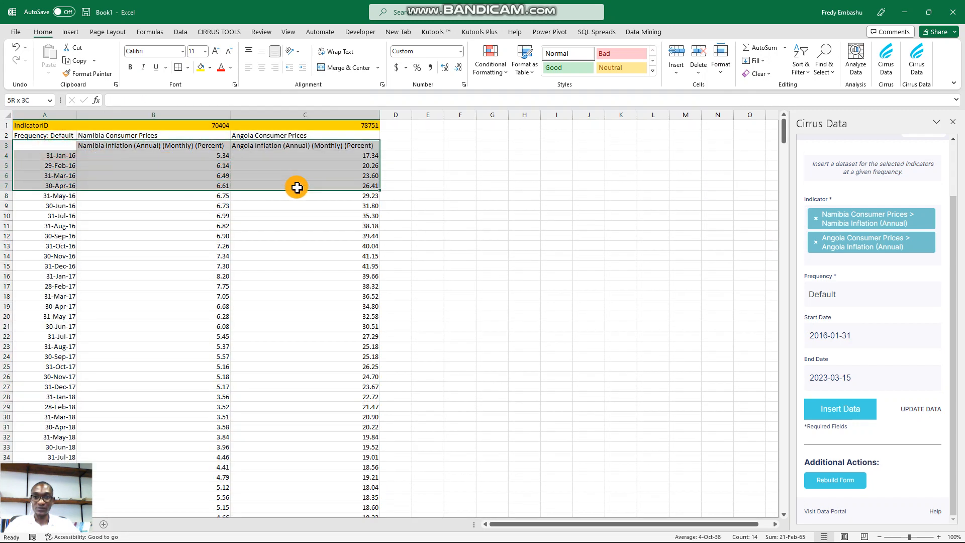
pyautogui.hotkey('ctrl', 'shift', 'Down')
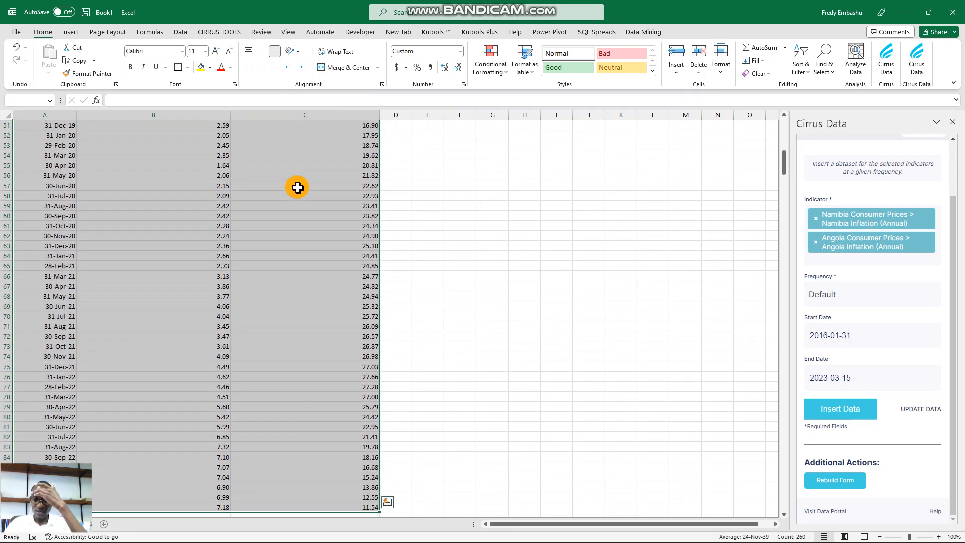
pyautogui.press('F12')
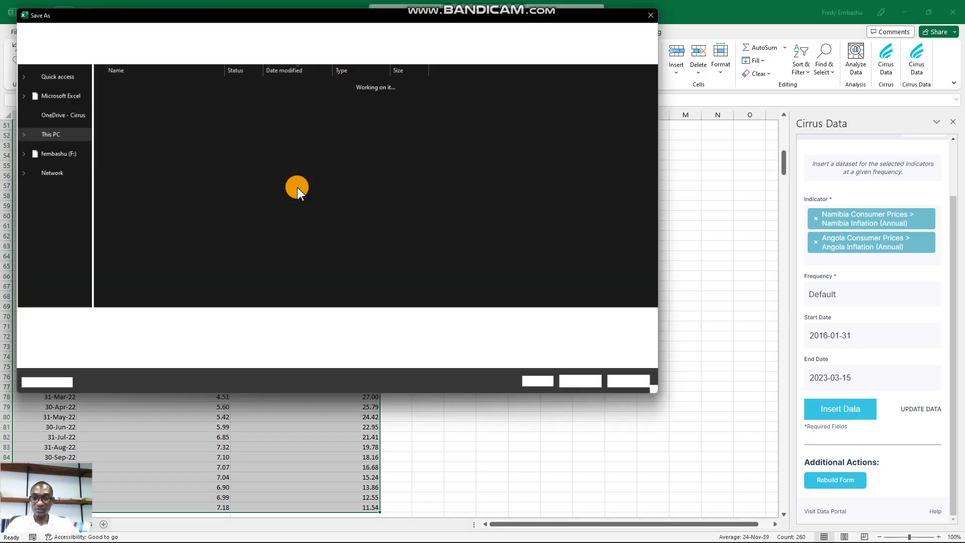
pyautogui.press('Escape')
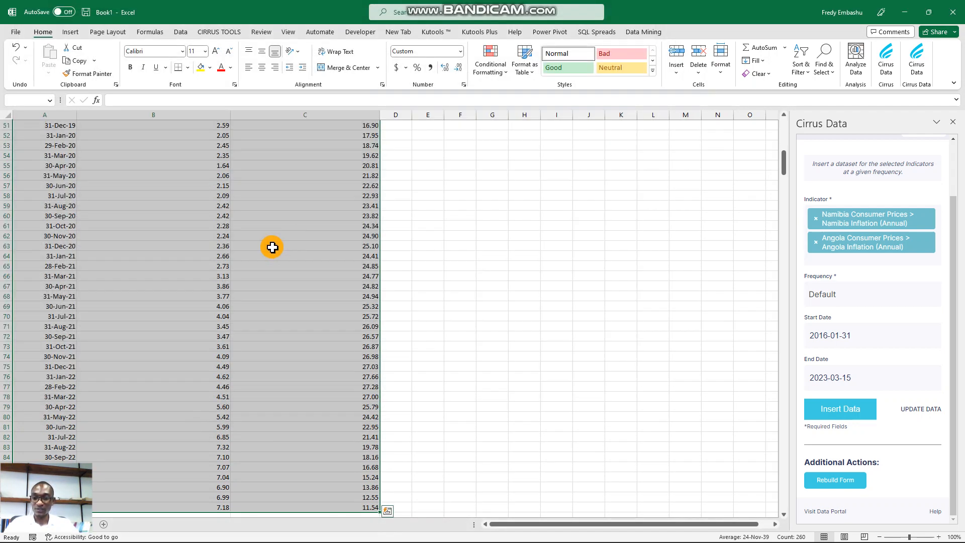
pyautogui.hotkey('alt', 'F1')
# Move the chart beside the data and enlarge it to span about columns D to N.
pyautogui.click(442, 254)
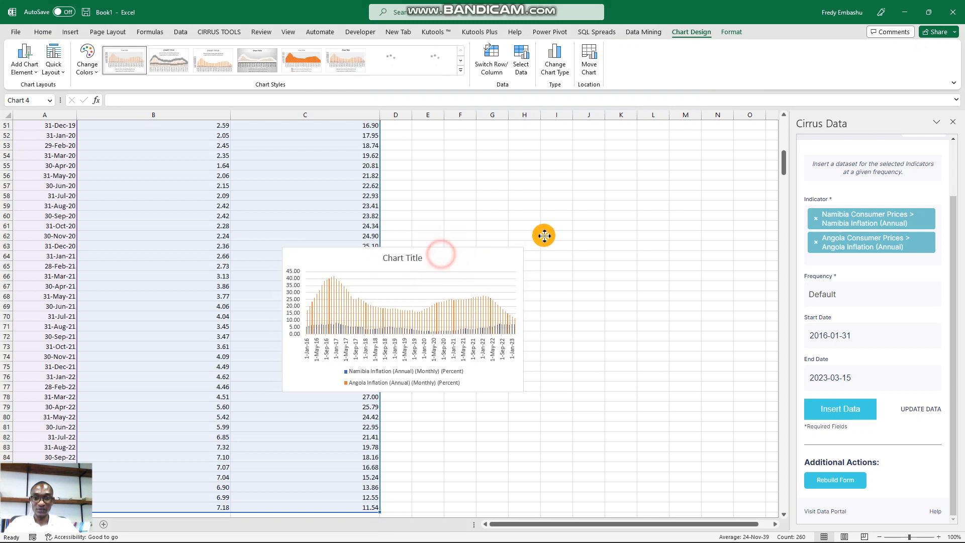
pyautogui.moveTo(544, 236); pyautogui.dragTo(553, 220)
pyautogui.moveTo(639, 366); pyautogui.dragTo(705, 388)
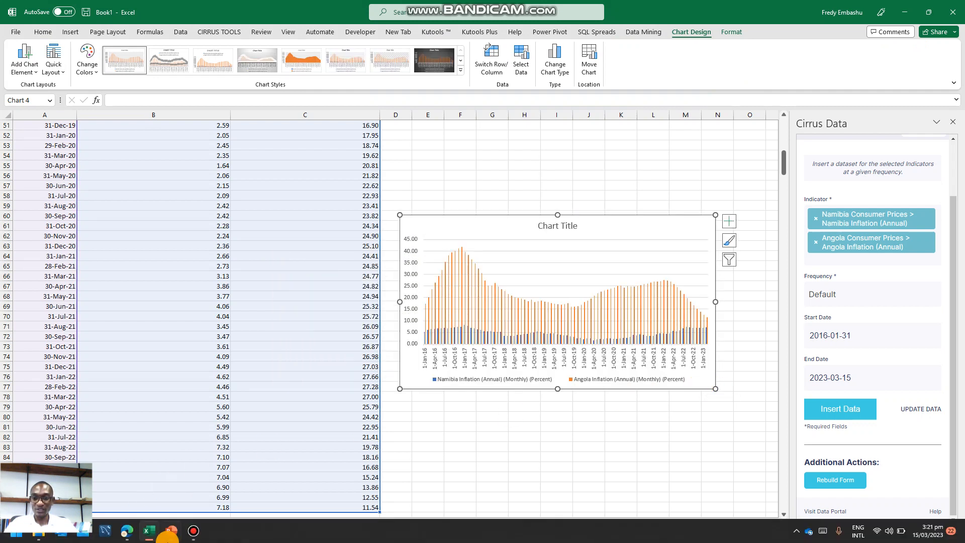
# Copy the inflation chart onto the blank PowerPoint slide and enlarge it to cover most of the slide.
pyautogui.click(171, 531)
pyautogui.click(362, 224)
pyautogui.hotkey('ctrl', 'v')
pyautogui.moveTo(741, 413); pyautogui.dragTo(842, 455)
pyautogui.moveTo(369, 205); pyautogui.dragTo(260, 155)
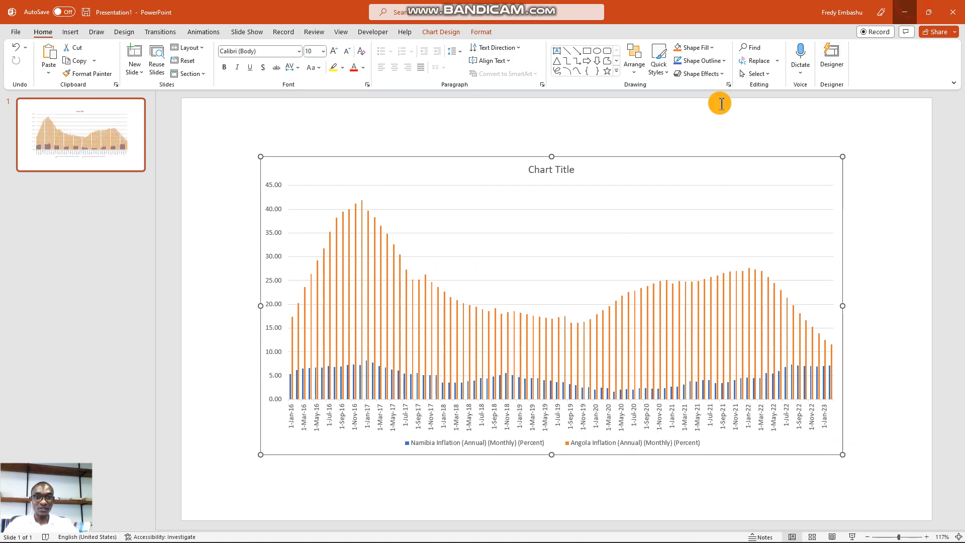
# Switch back to Excel and clear the inflation values for June 2022 to February 2023 in B81:C89.
pyautogui.hotkey('alt', 'Tab')
pyautogui.click(179, 375)
pyautogui.scroll(-5, 176, 378)
pyautogui.moveTo(171, 270); pyautogui.dragTo(339, 346)
pyautogui.press('Delete')
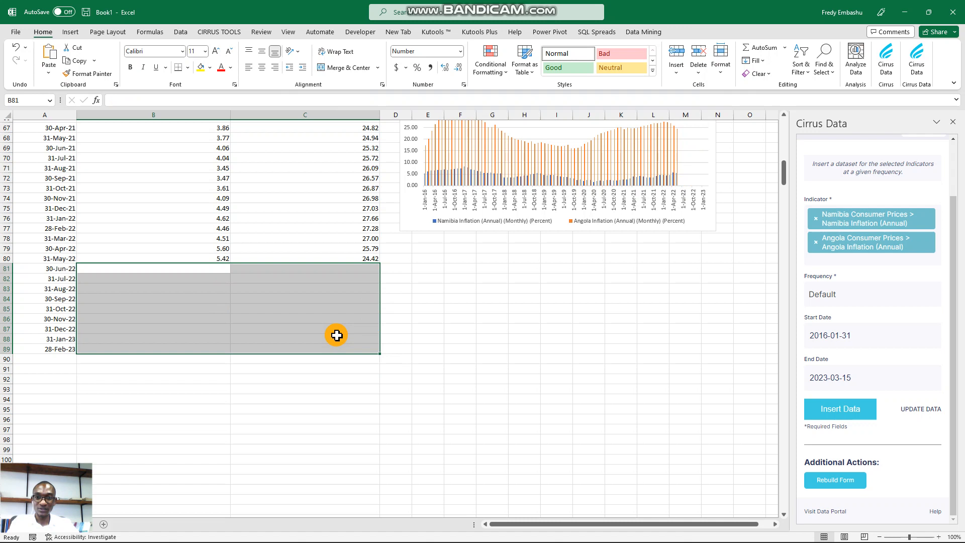
pyautogui.scroll(1, 307, 295)
pyautogui.scroll(1, 702, 224)
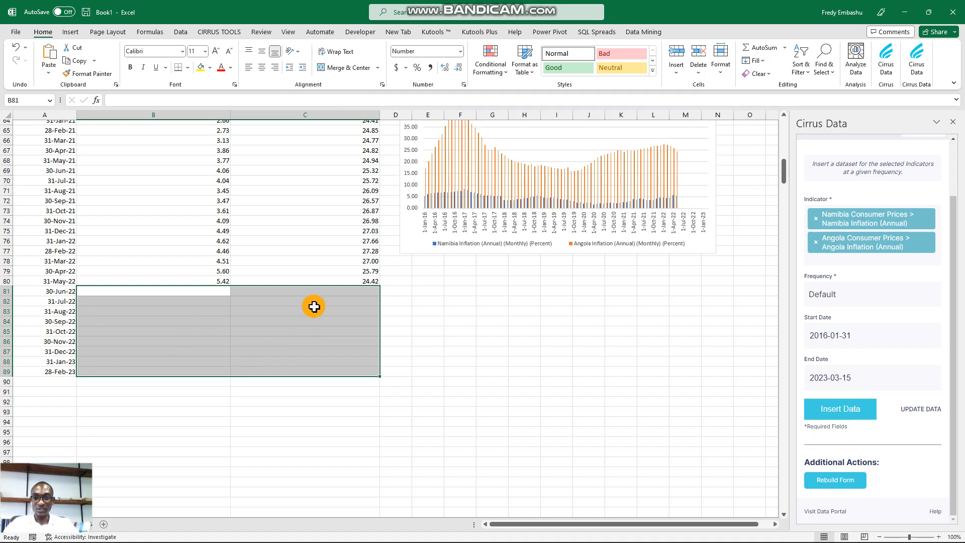
pyautogui.moveTo(368, 292); pyautogui.dragTo(166, 289)
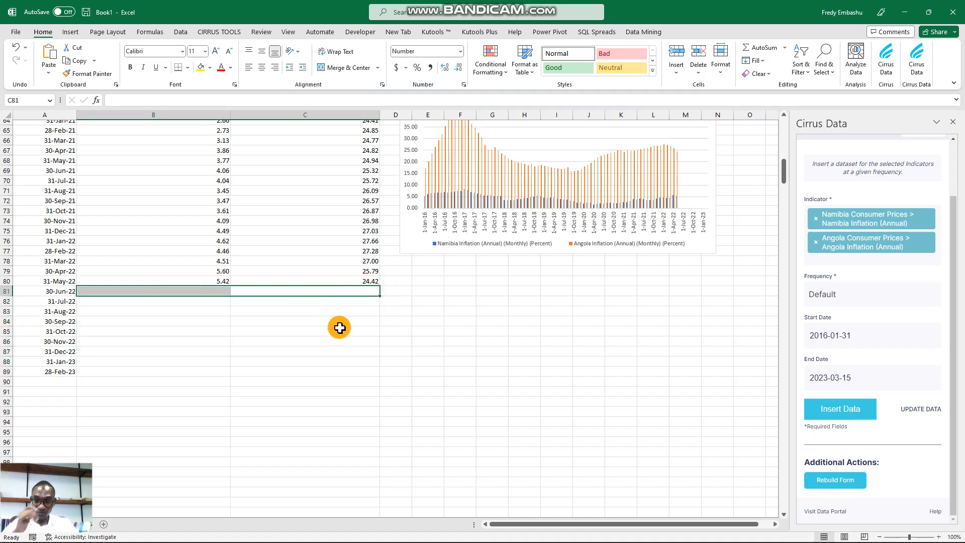
pyautogui.scroll(9, 222, 264)
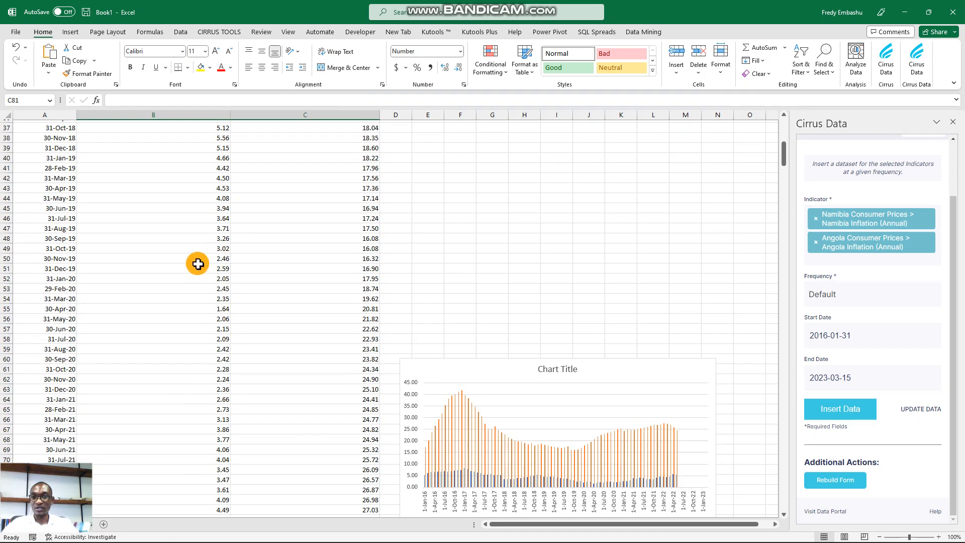
pyautogui.click(199, 266)
pyautogui.hotkey('ctrl', 'Home')
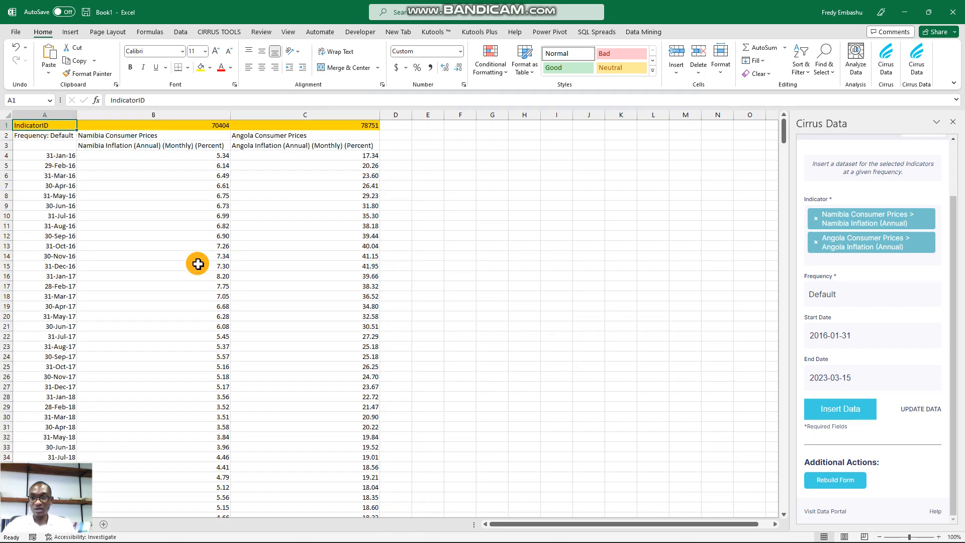
pyautogui.hotkey('ctrl', 'shift', 'Right')
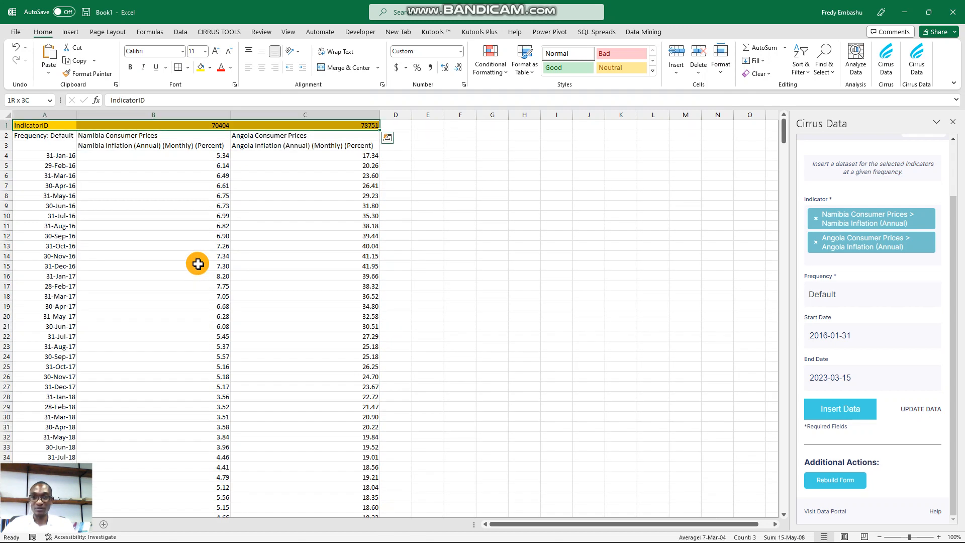
pyautogui.hotkey('ctrl', 'shift', 'Left')
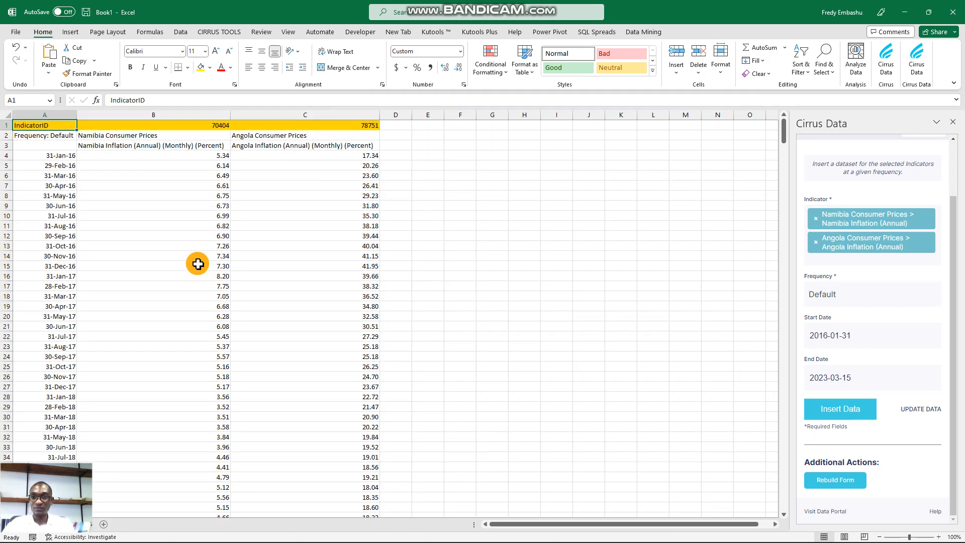
pyautogui.hotkey('shift', 'Right')
pyautogui.hotkey('shift', 'Right')
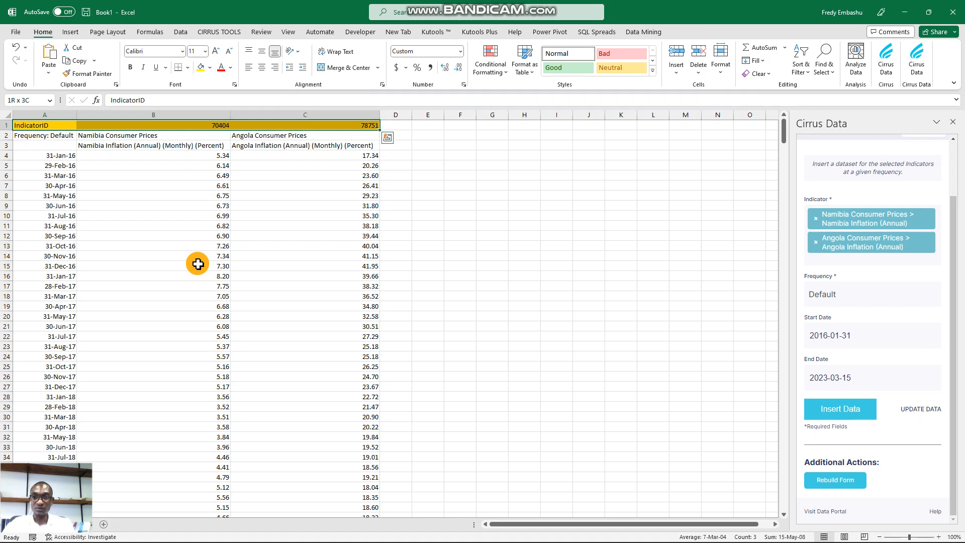
pyautogui.hotkey('shift', 'Down')
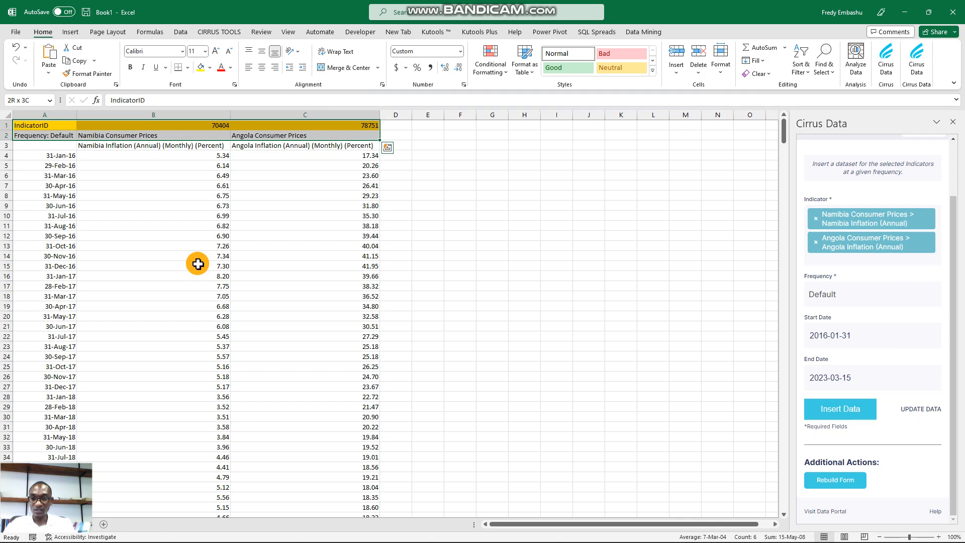
pyautogui.hotkey('ctrl', 'shift', 'Down')
pyautogui.hotkey('ctrl', 'shift', 'Down')
pyautogui.hotkey('ctrl', 'shift', 'Down')
pyautogui.hotkey('ctrl', 'shift', 'Up')
pyautogui.hotkey('shift', 'Up')
pyautogui.hotkey('shift', 'Up')
pyautogui.hotkey('shift', 'Up')
pyautogui.hotkey('shift', 'Up')
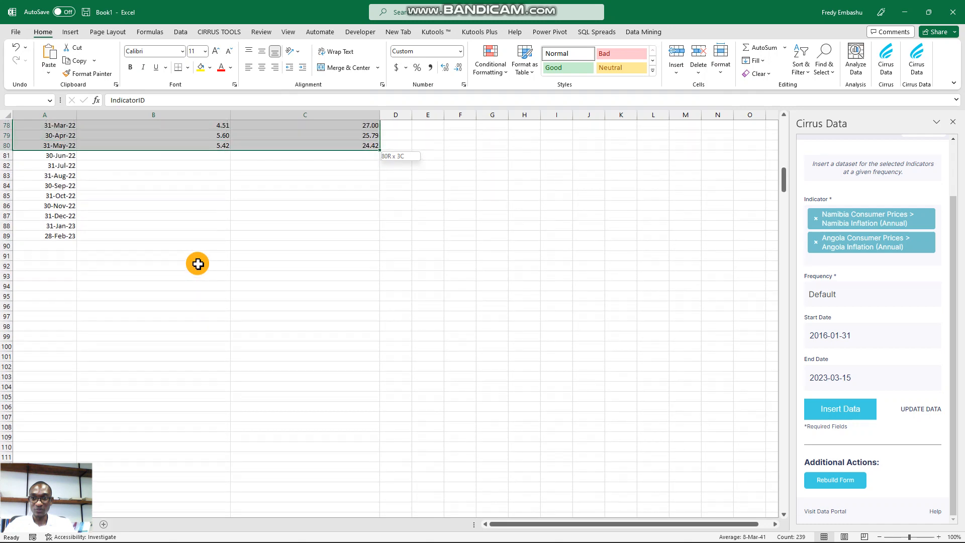
pyautogui.hotkey('shift', 'Down')
pyautogui.hotkey('shift', 'Down')
pyautogui.hotkey('shift', 'Down')
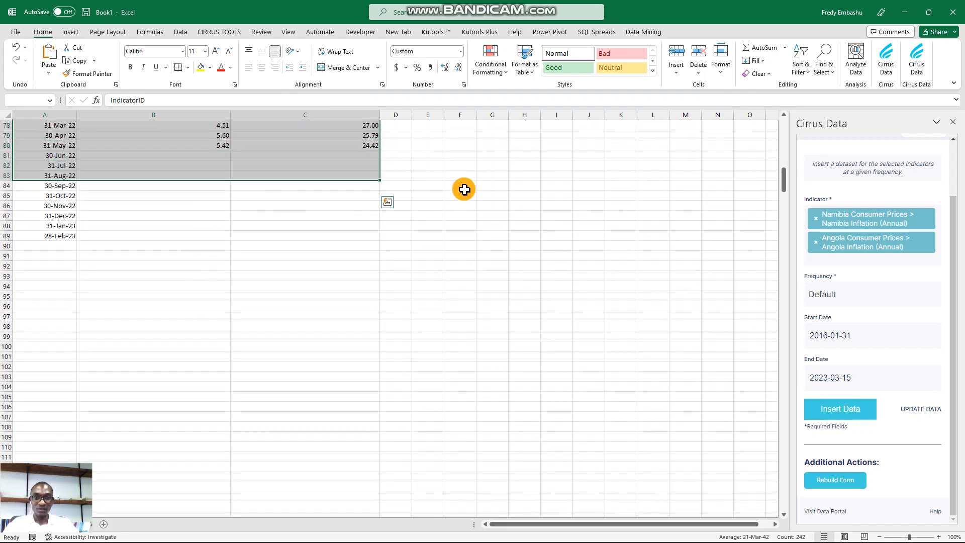
pyautogui.hotkey('alt', 'F1')
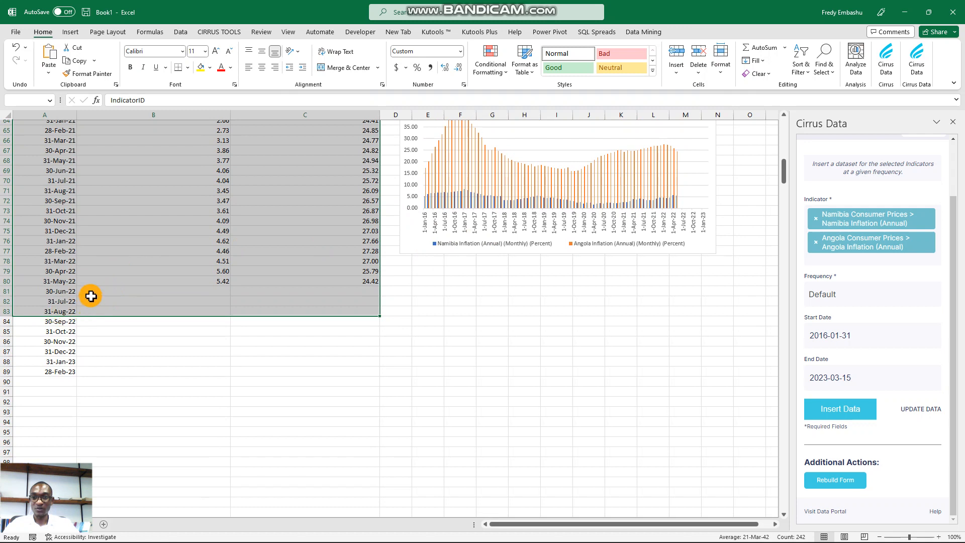
# Clear the dates in A81:A89 and fill the month-end dates down to 31-Jul-22 in A82.
pyautogui.moveTo(50, 289); pyautogui.dragTo(58, 372)
pyautogui.press('Delete')
pyautogui.moveTo(58, 274); pyautogui.dragTo(75, 305)
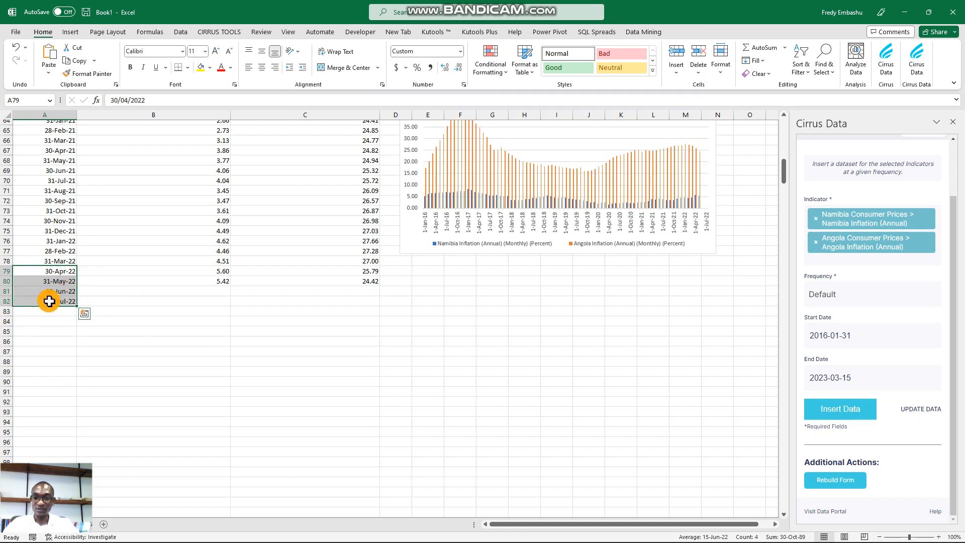
# Select the whole dataset A1:C82 and update its data from Cirrus to refill the missing inflation values.
pyautogui.click(50, 302)
pyautogui.hotkey('ctrl', 'Up')
pyautogui.hotkey('ctrl', 'Up')
pyautogui.hotkey('ctrl', 'Up')
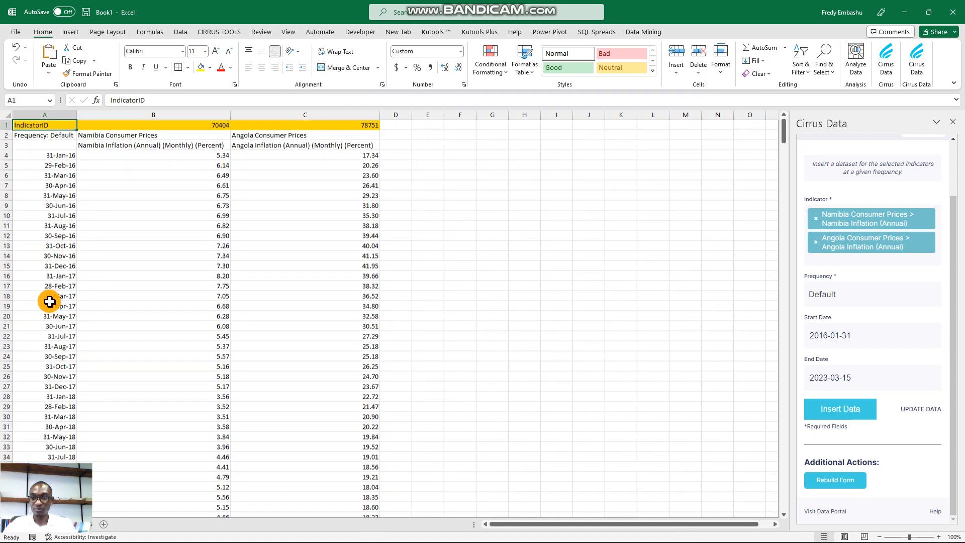
pyautogui.hotkey('ctrl', 'shift', 'Right')
pyautogui.hotkey('ctrl', 'shift', 'Down')
pyautogui.hotkey('ctrl', 'shift', 'Down')
pyautogui.hotkey('ctrl', 'shift', 'Down')
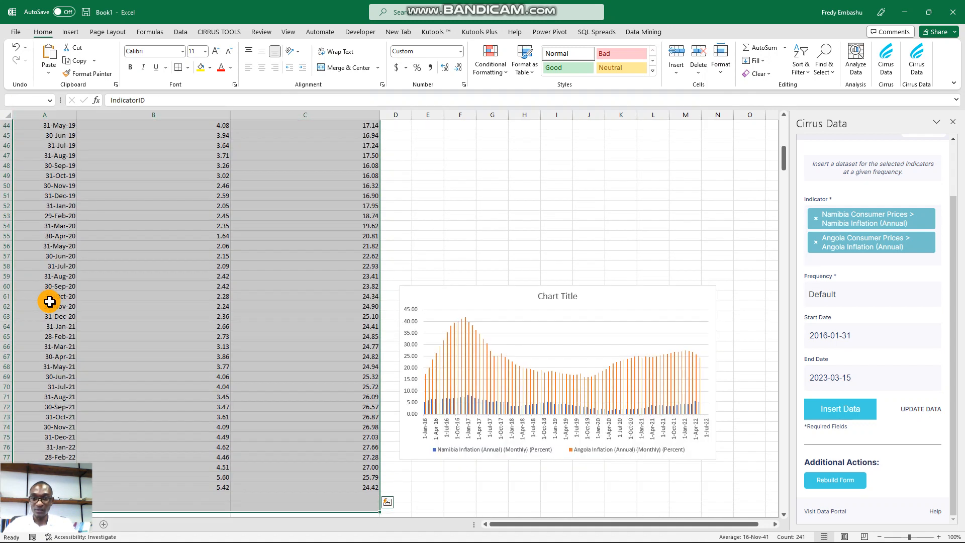
pyautogui.scroll(-2, 352, 327)
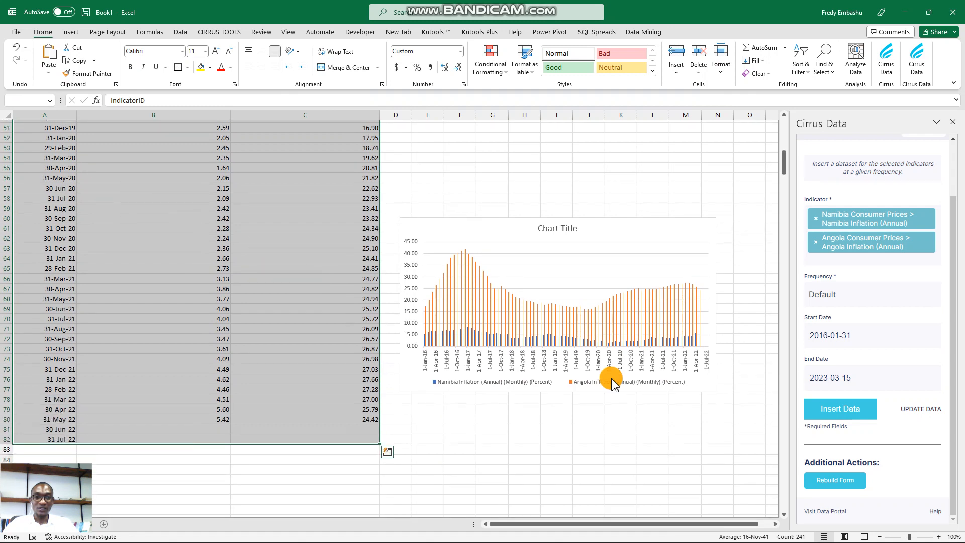
pyautogui.click(914, 410)
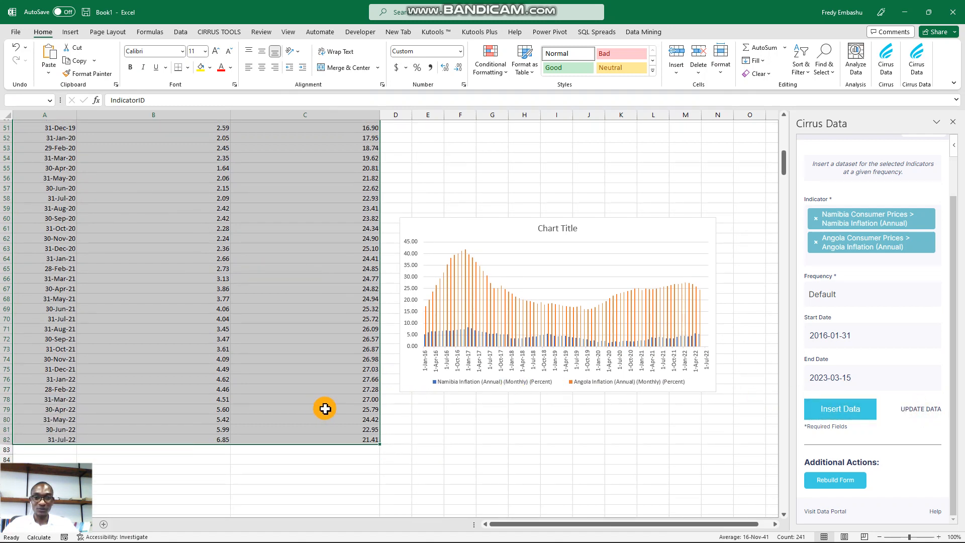
pyautogui.scroll(-1, 266, 432)
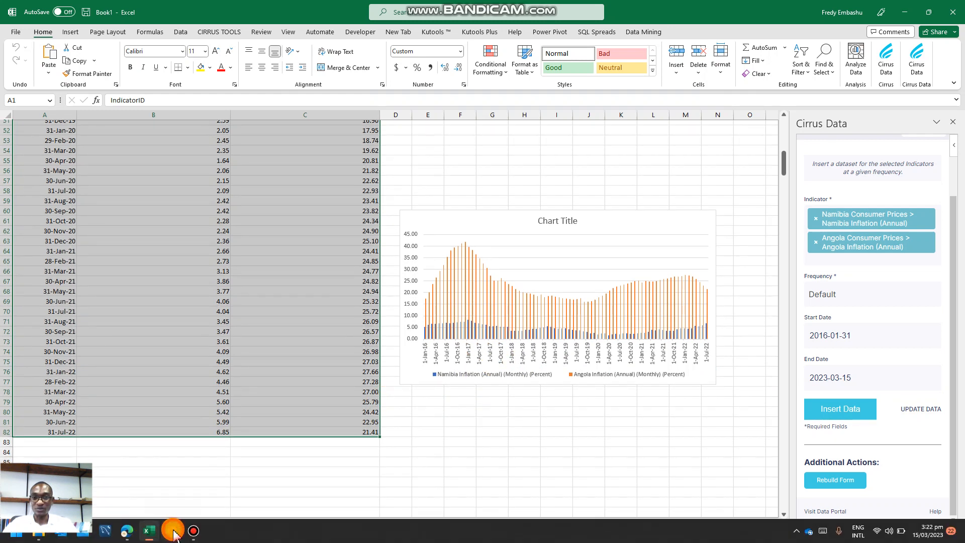
# Switch to PowerPoint to check the pasted chart against the updated data and view its chart design options, and return to Excel.
pyautogui.click(173, 531)
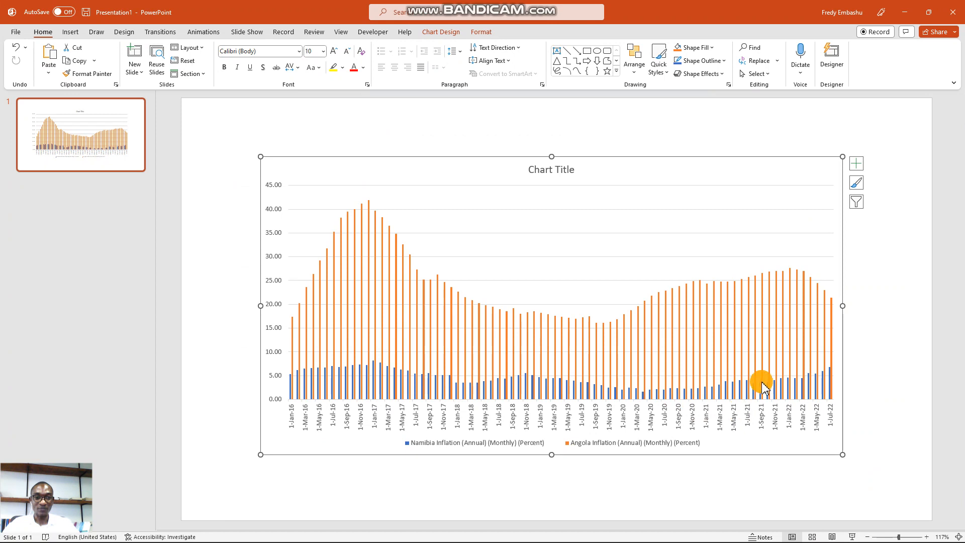
pyautogui.click(553, 185)
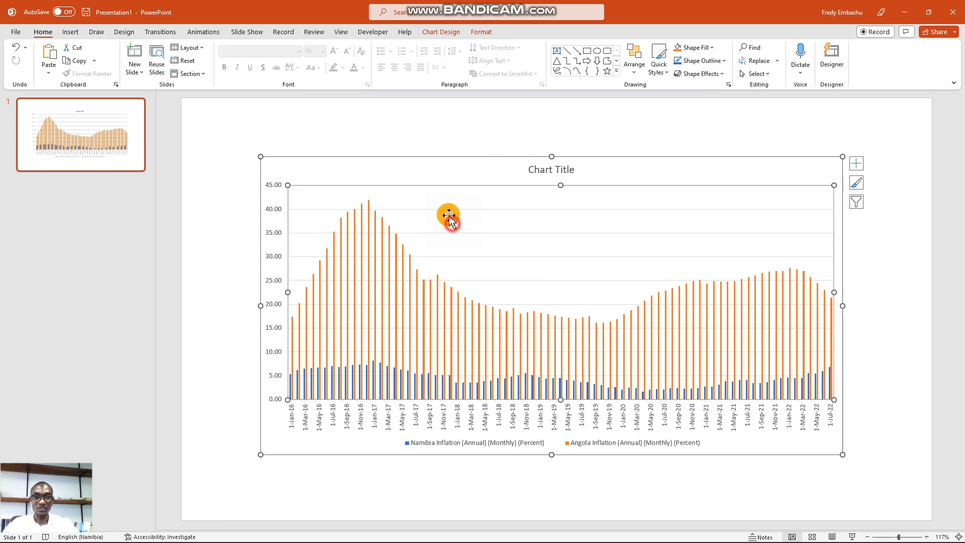
pyautogui.click(447, 34)
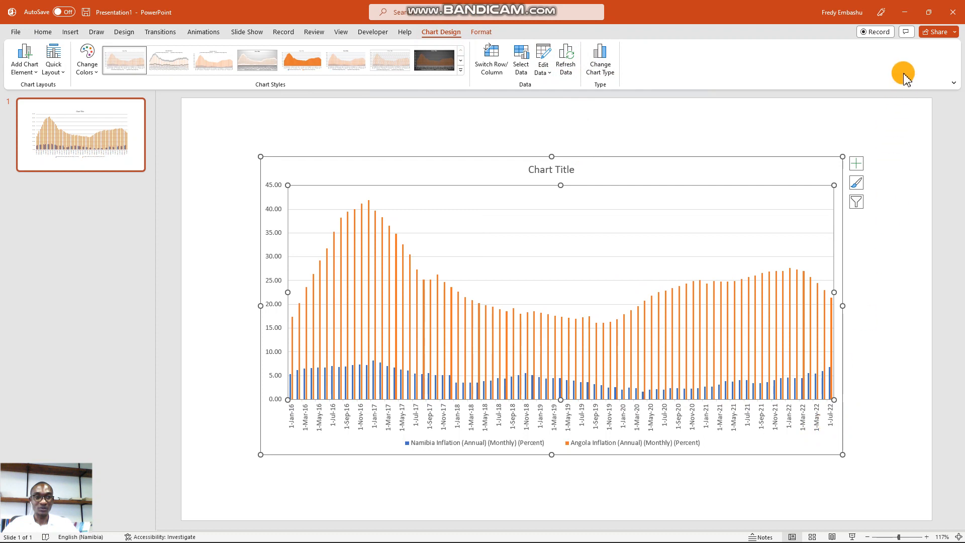
pyautogui.hotkey('alt', 'Tab')
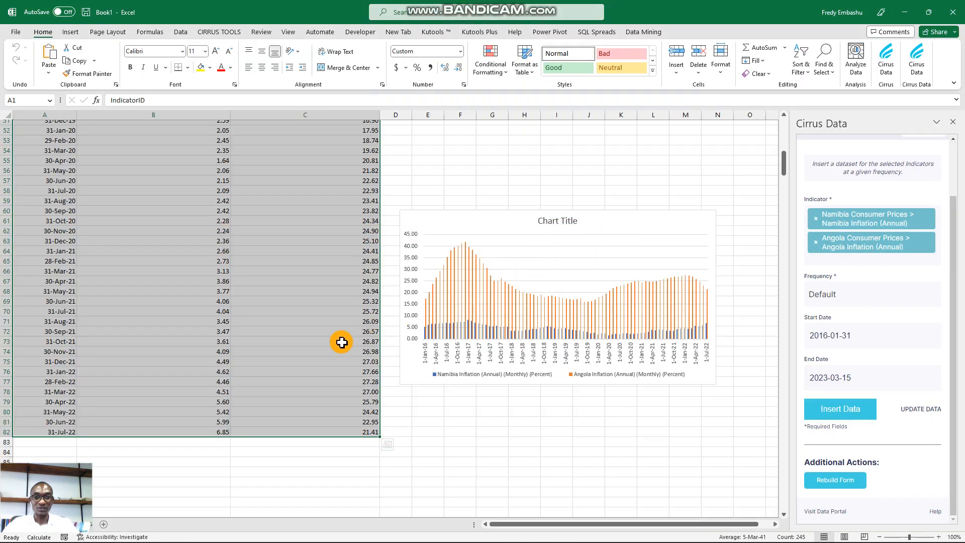
pyautogui.scroll(3, 328, 334)
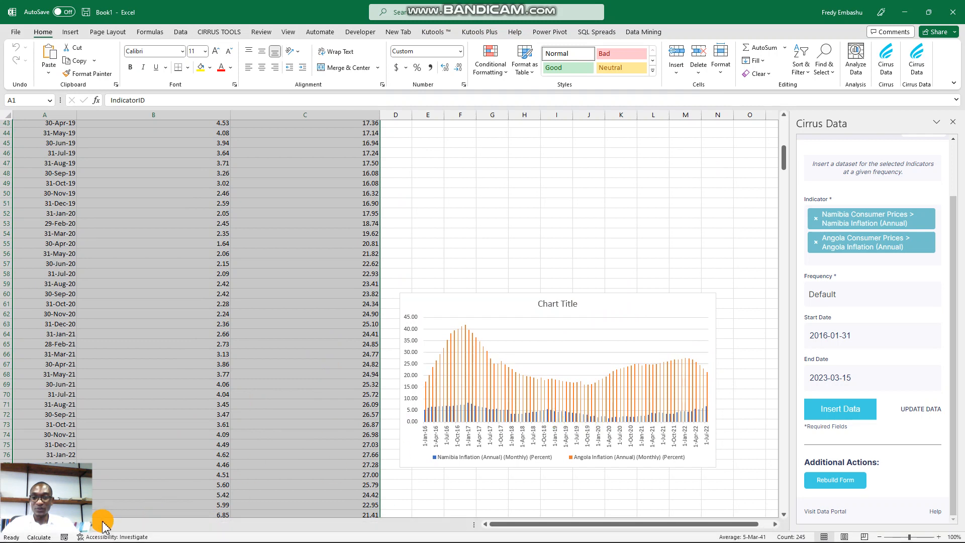
# Switch to the Cirrus Data portal in the browser, search for "Inflation", and open the Namibia Inflation (Annual) indicator.
pyautogui.click(129, 533)
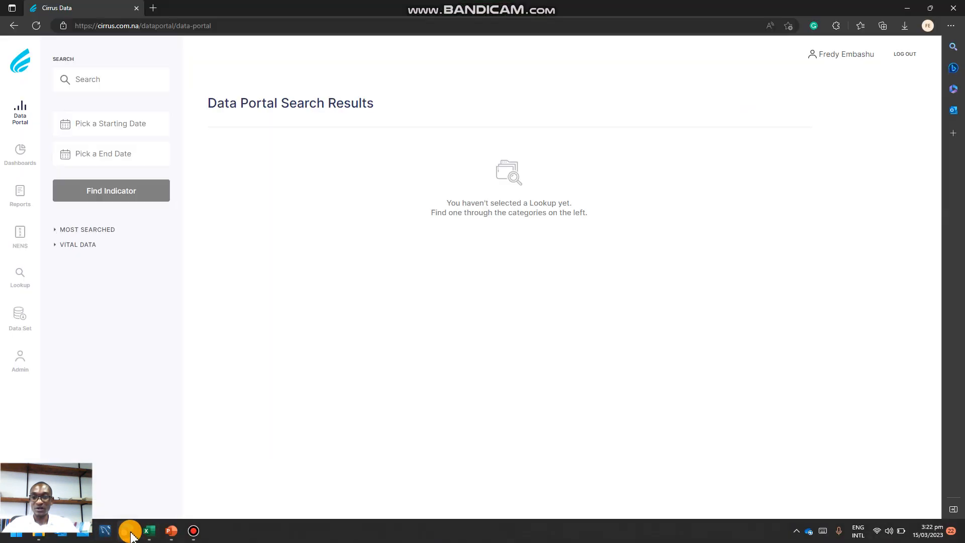
pyautogui.click(124, 78)
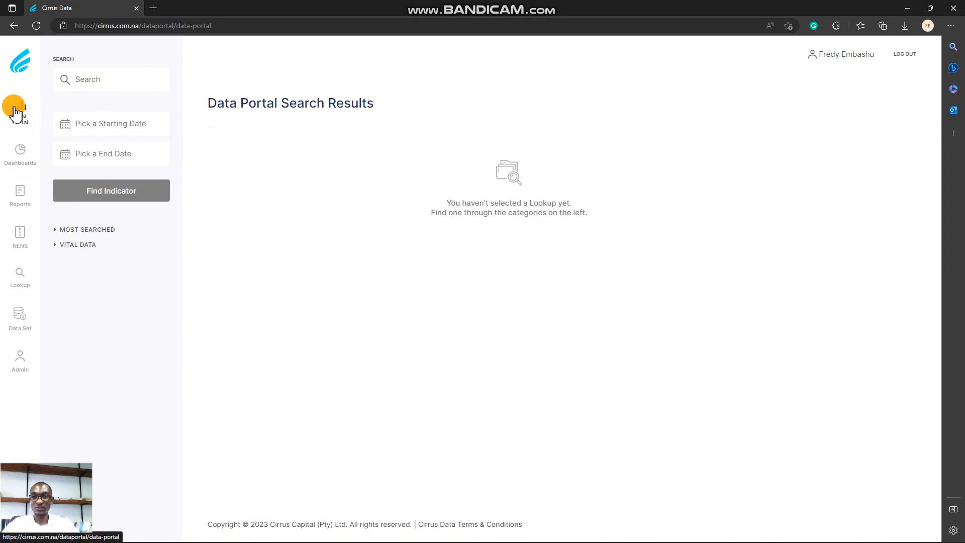
pyautogui.click(93, 81)
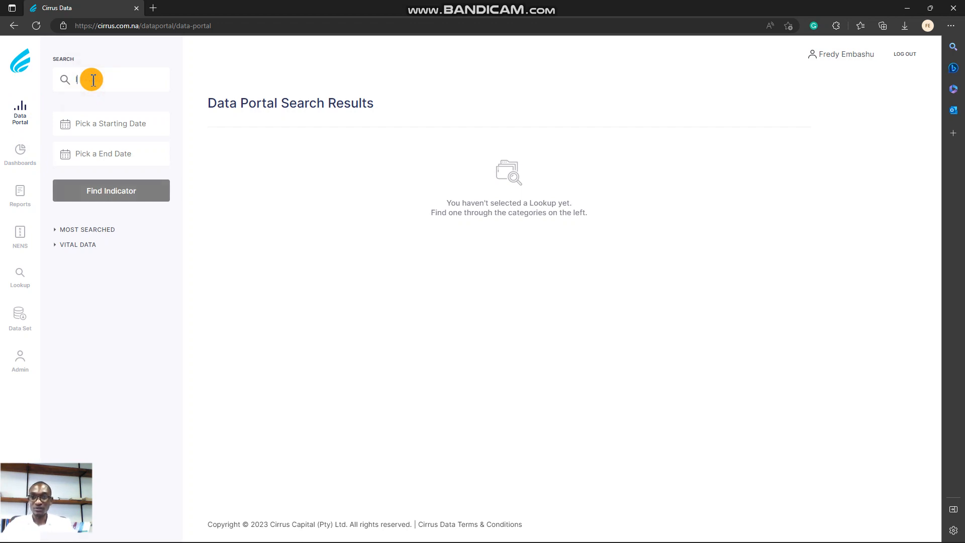
pyautogui.write('Inflation')
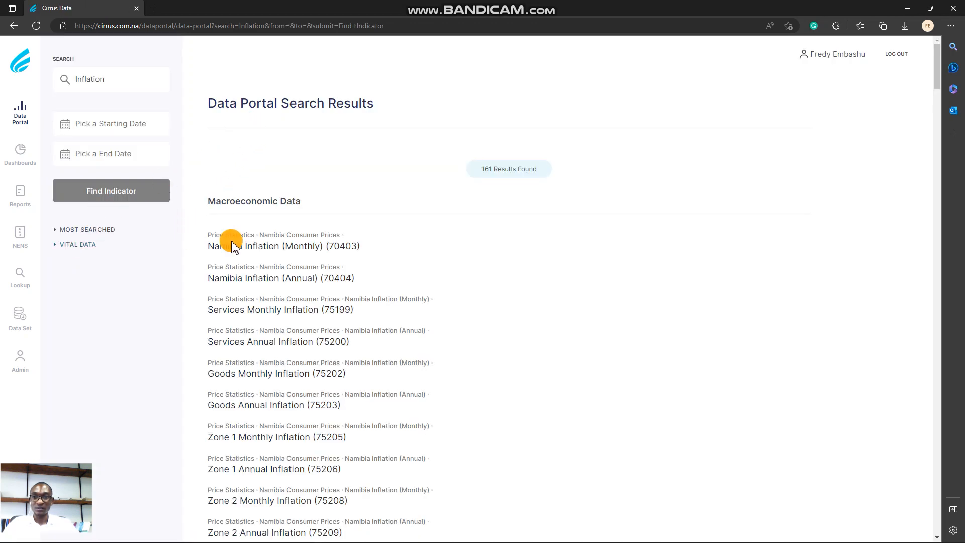
pyautogui.scroll(-2, 317, 250)
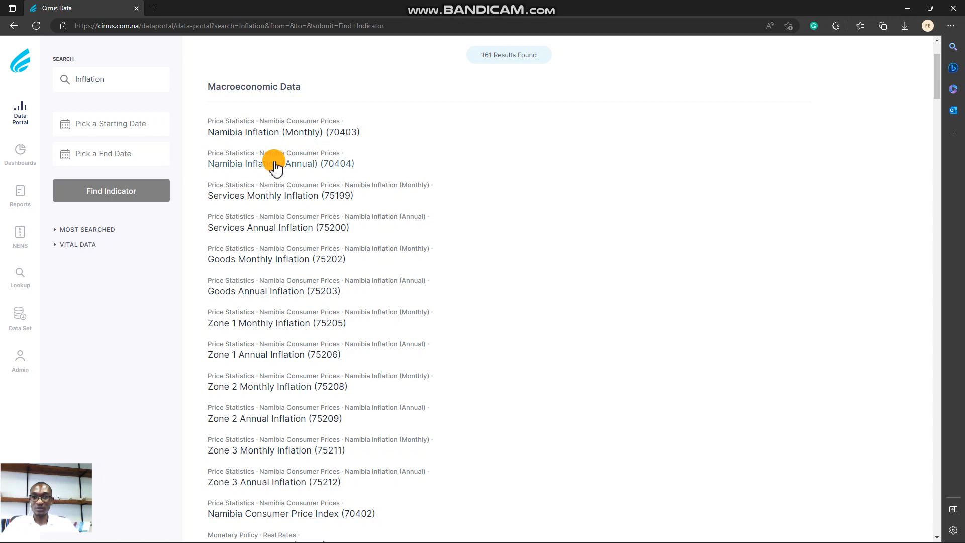
pyautogui.click(275, 165)
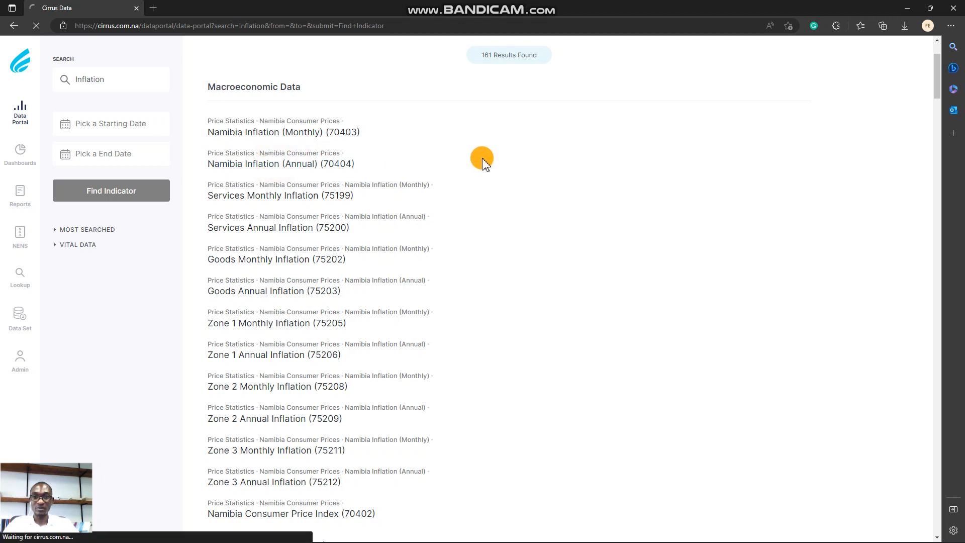
# Examine the Namibia Inflation (Annual) chart, its data source and download options, and the sections beneath it.
pyautogui.scroll(-5, 522, 192)
pyautogui.scroll(4, 490, 142)
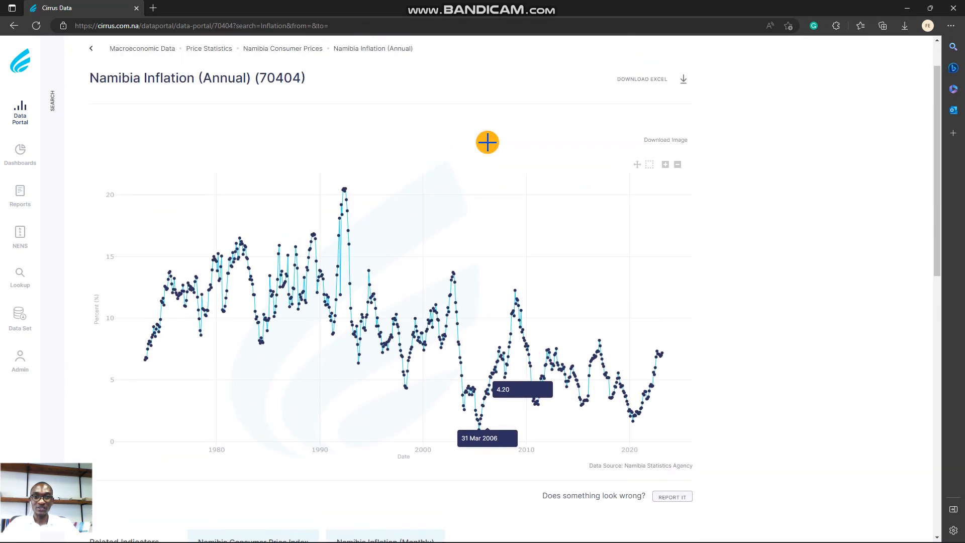
pyautogui.scroll(1, 487, 143)
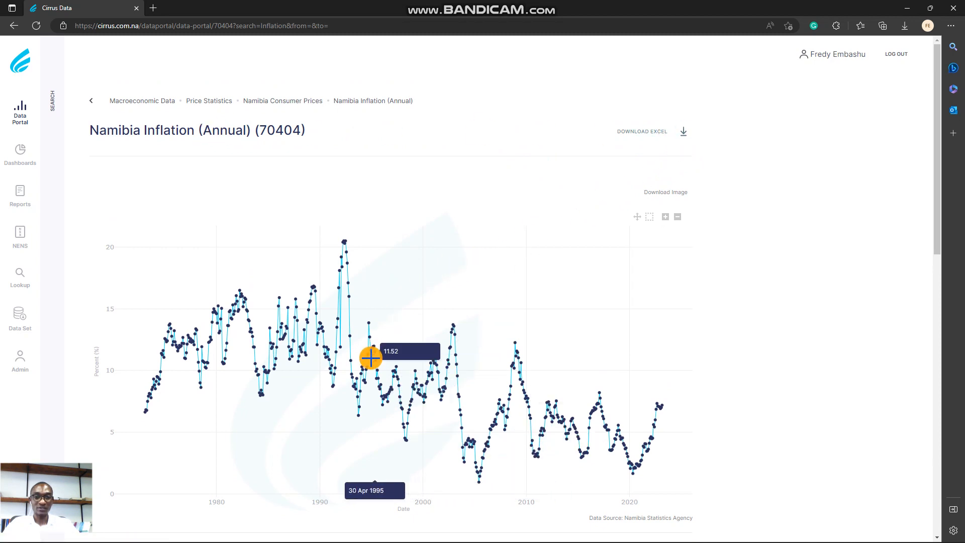
pyautogui.scroll(-1, 458, 316)
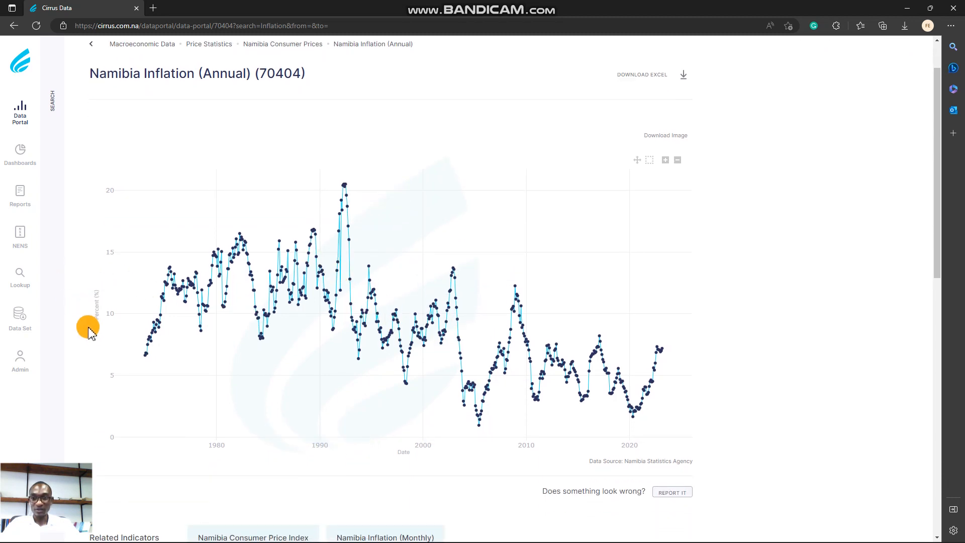
pyautogui.scroll(-2, 603, 382)
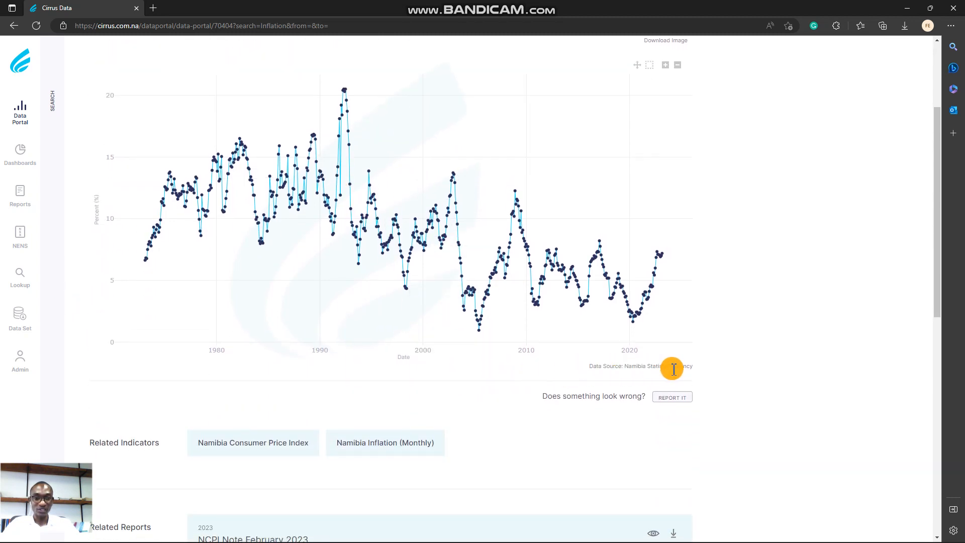
pyautogui.scroll(-1, 654, 372)
pyautogui.scroll(3, 651, 312)
pyautogui.scroll(1, 651, 312)
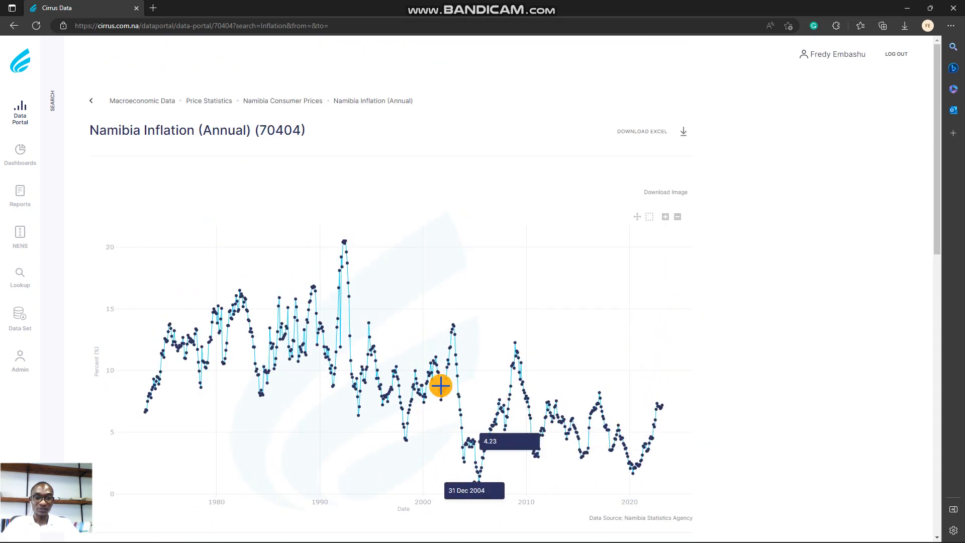
# Zoom the inflation chart in on the years around 1997 to 2001, and reset it to the full date range.
pyautogui.moveTo(327, 232); pyautogui.dragTo(514, 473)
pyautogui.moveTo(308, 280); pyautogui.dragTo(467, 513)
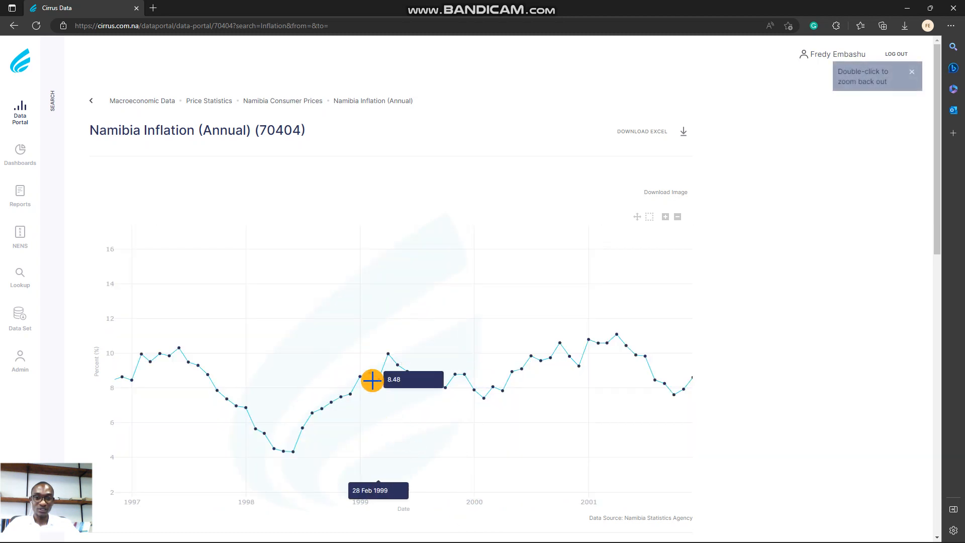
pyautogui.doubleClick(357, 360)
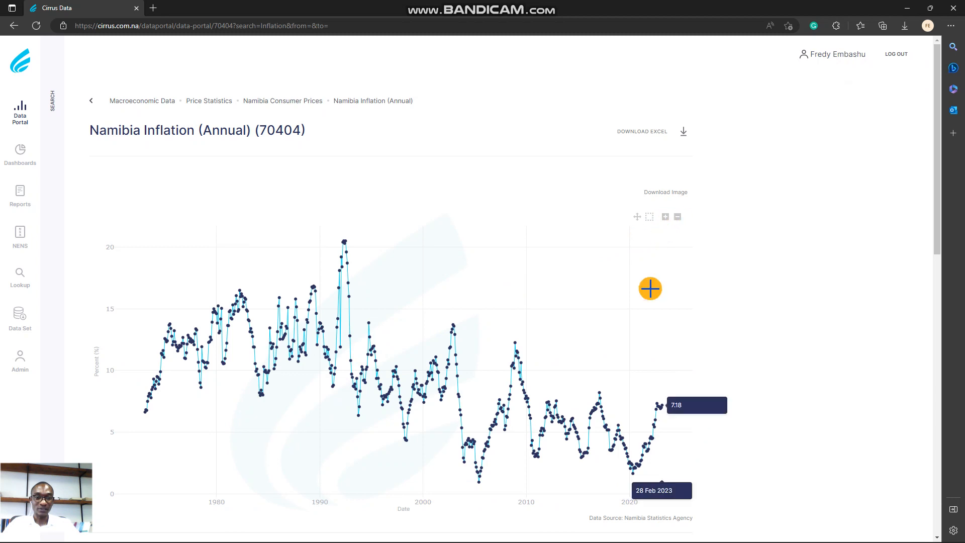
# Open the error report form for the inflation indicator, check its problem type and comments fields, and close it without submitting.
pyautogui.scroll(-5, 625, 319)
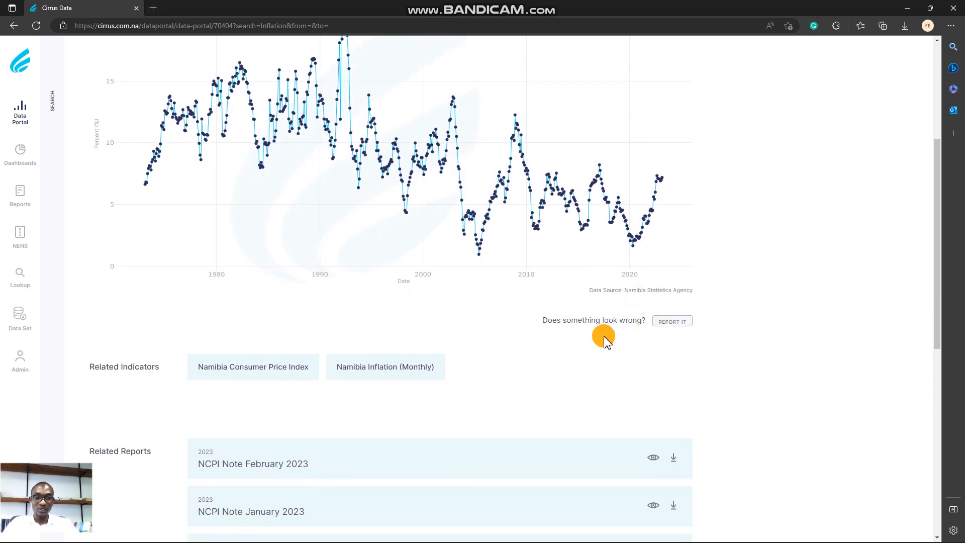
pyautogui.scroll(-1, 573, 251)
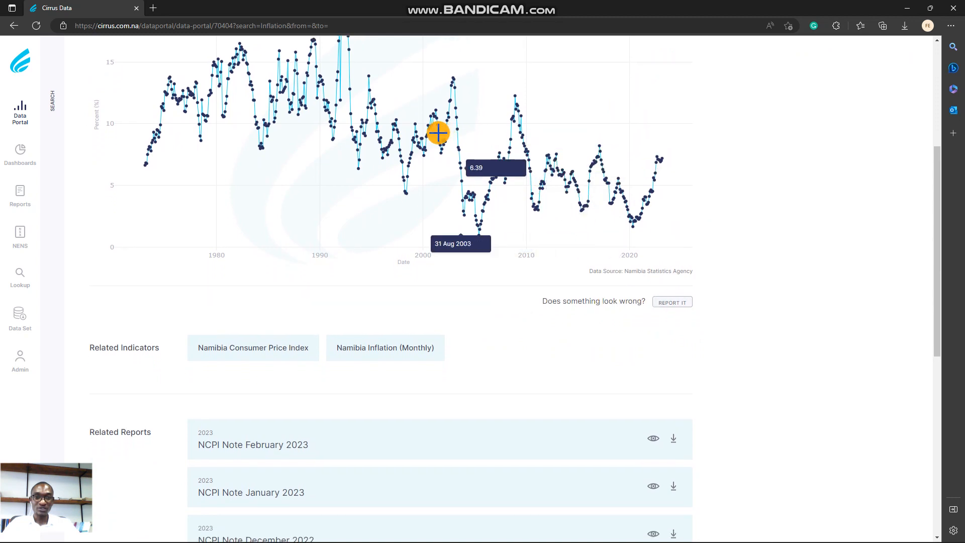
pyautogui.scroll(2, 387, 121)
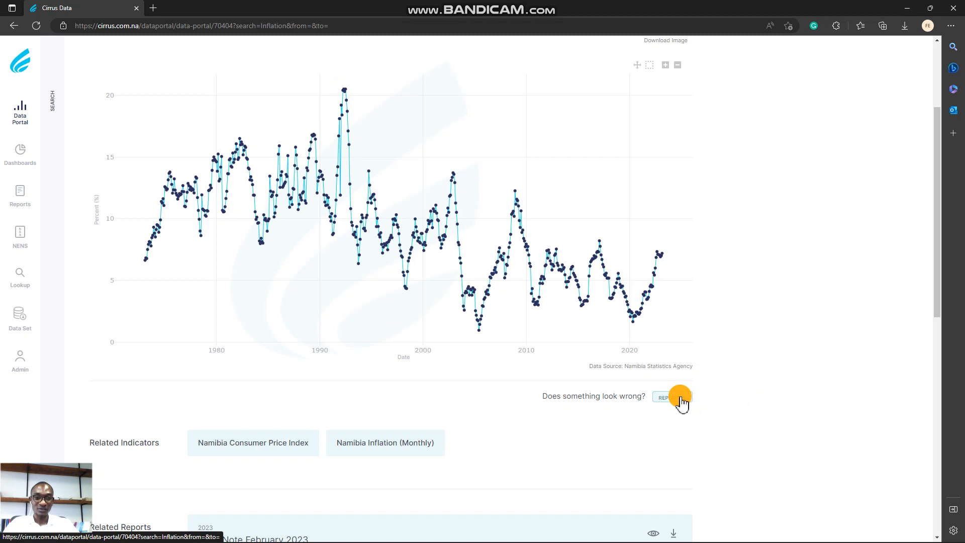
pyautogui.scroll(-1, 682, 403)
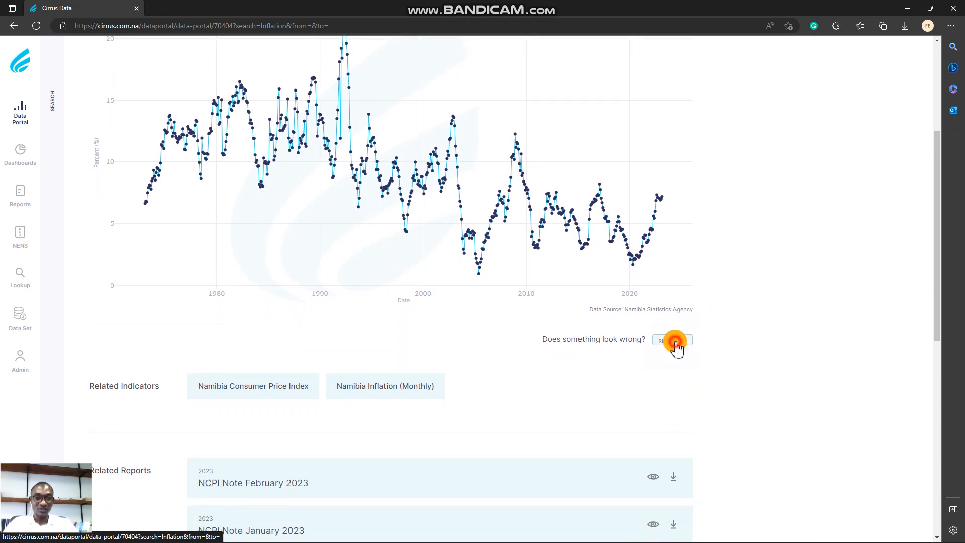
pyautogui.click(675, 342)
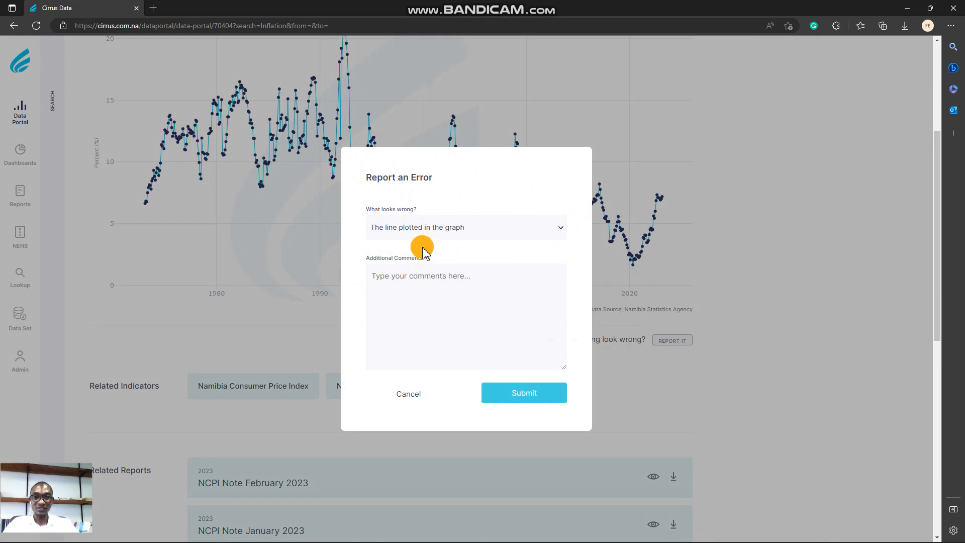
pyautogui.click(441, 228)
pyautogui.click(451, 336)
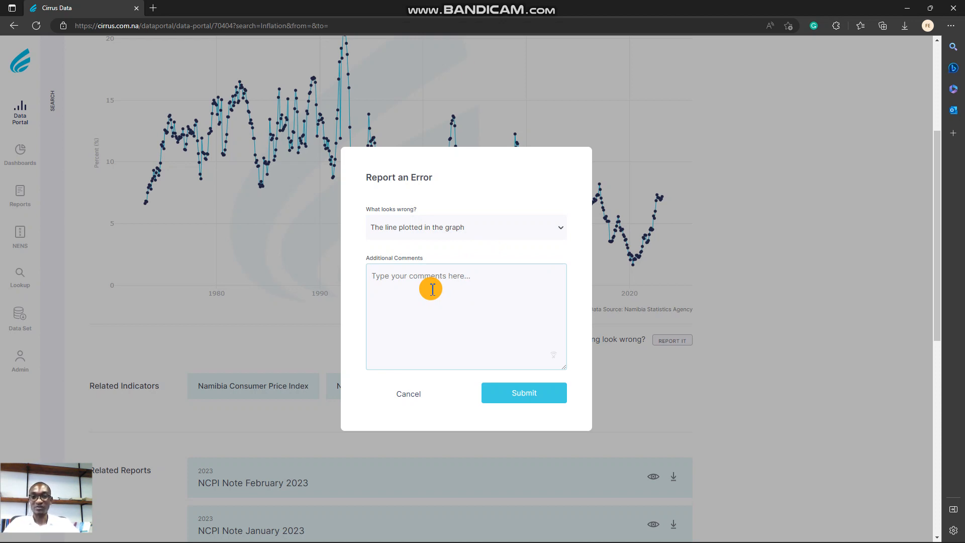
pyautogui.click(409, 394)
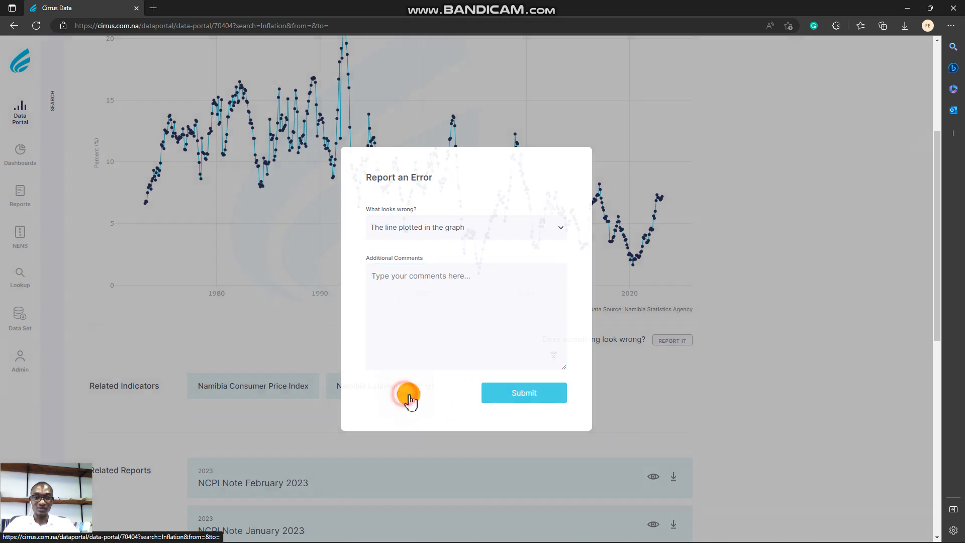
# Look through the related indicators and the list of related NCPI Note reports for Namibia's annual inflation.
pyautogui.scroll(-1, 367, 359)
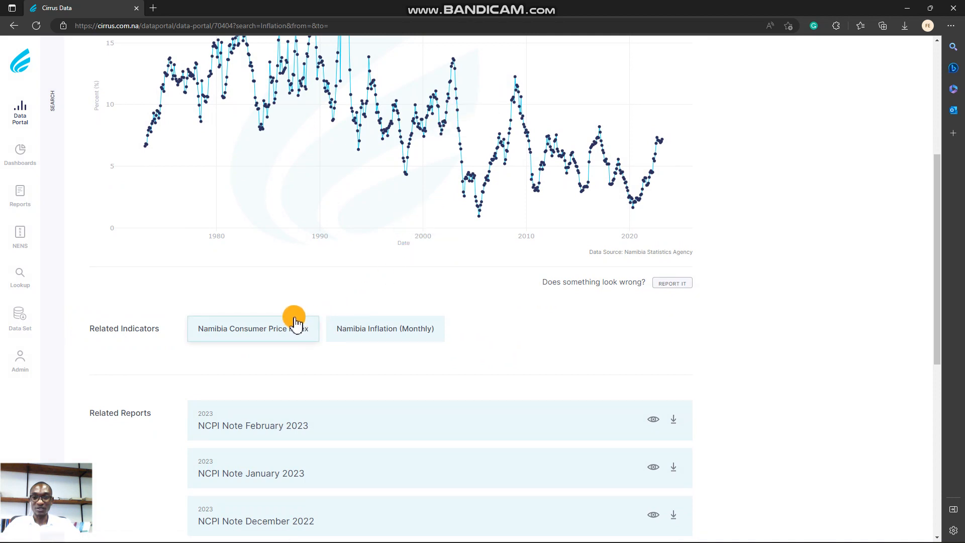
pyautogui.scroll(-1, 307, 319)
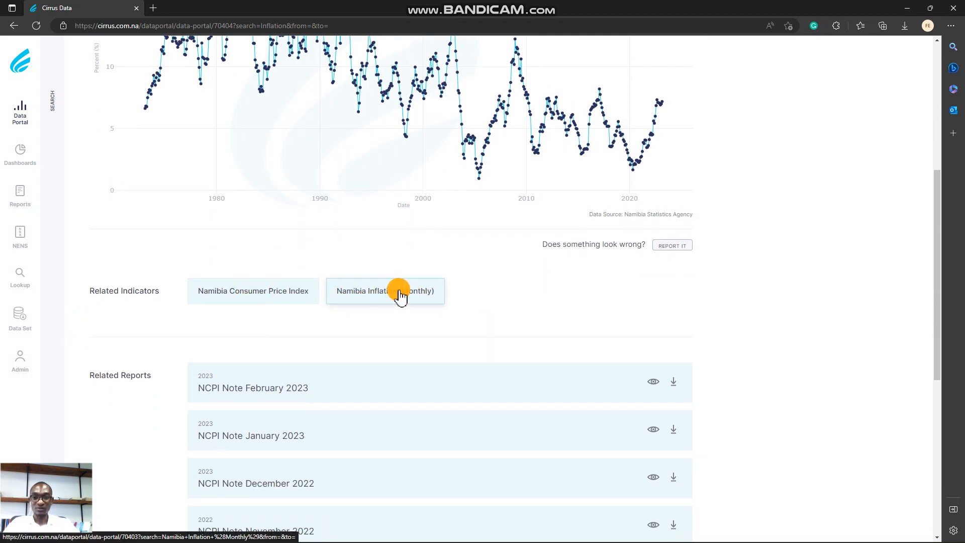
pyautogui.scroll(-3, 161, 379)
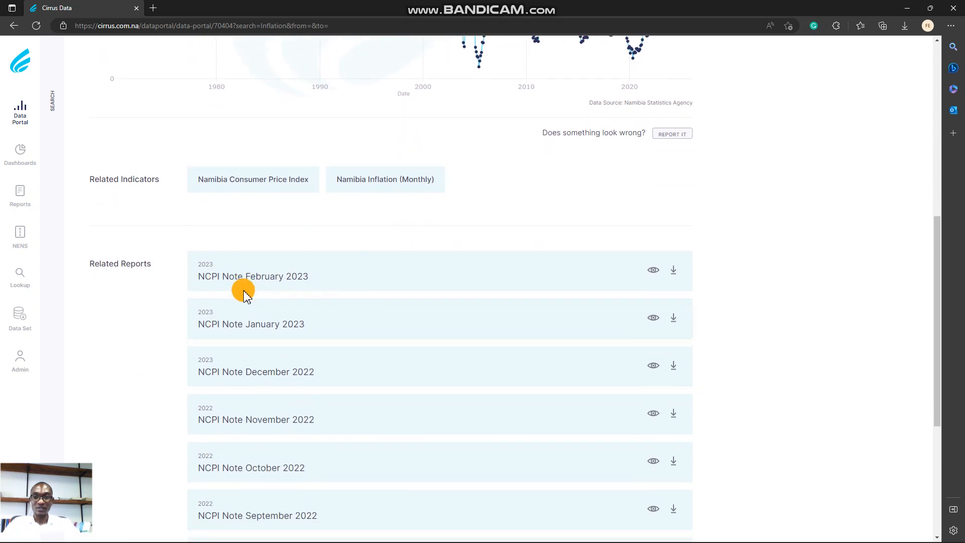
pyautogui.scroll(11, 397, 192)
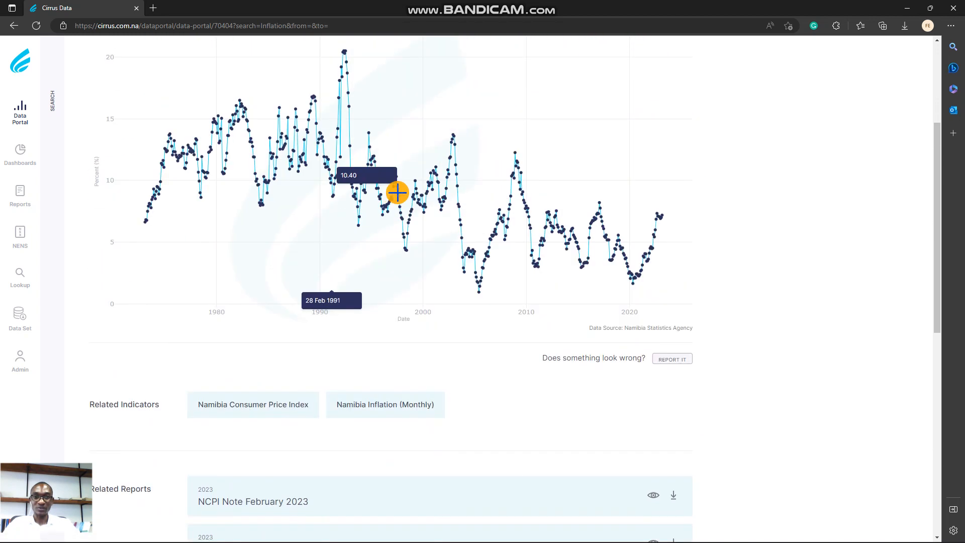
pyautogui.scroll(-12, 398, 197)
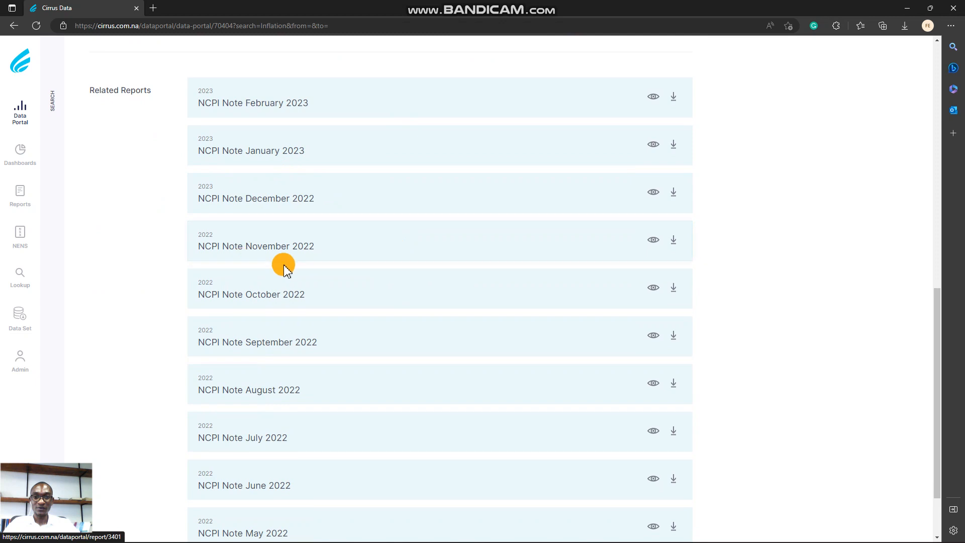
pyautogui.scroll(2, 474, 209)
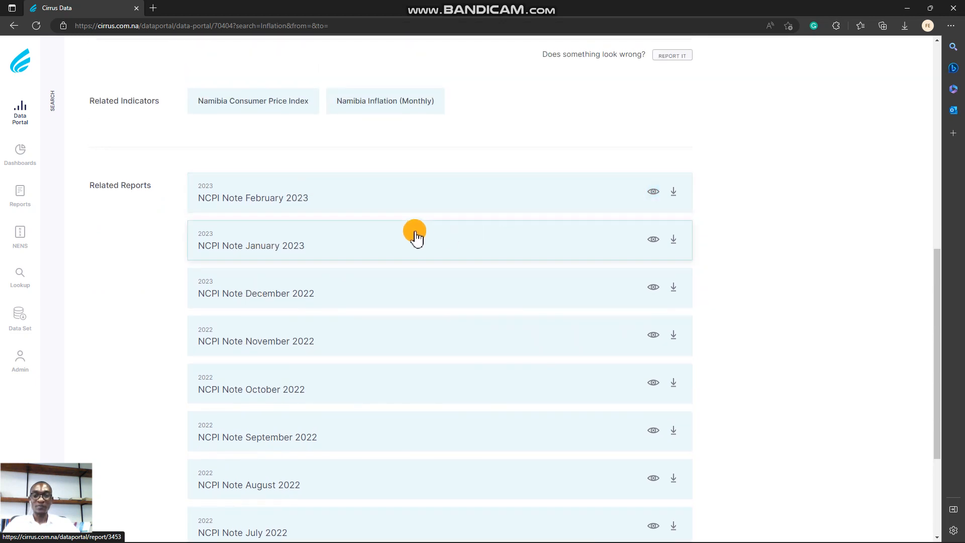
pyautogui.scroll(-4, 649, 203)
pyautogui.scroll(8, 642, 208)
pyautogui.scroll(-6, 654, 267)
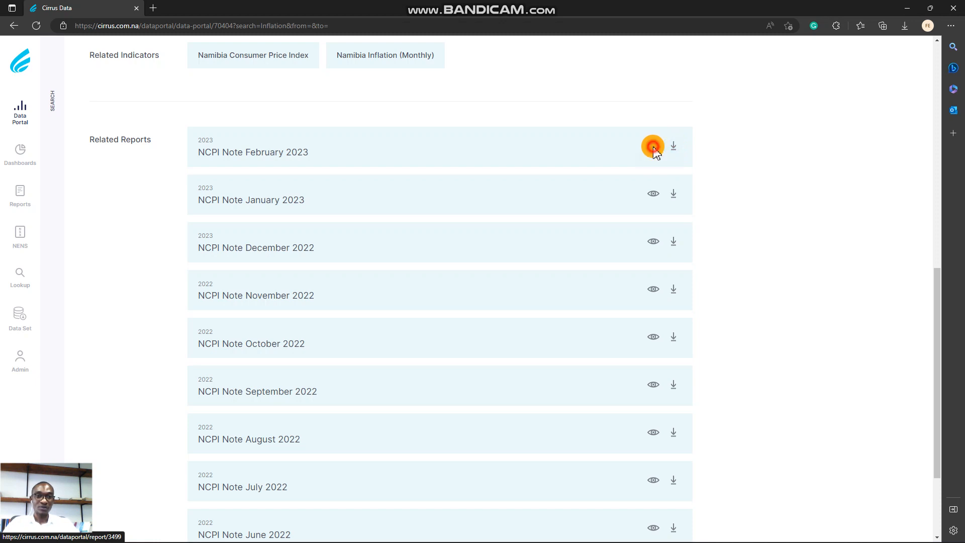
# Open the NCPI Note February 2023 report for viewing and read through its first page.
pyautogui.click(653, 147)
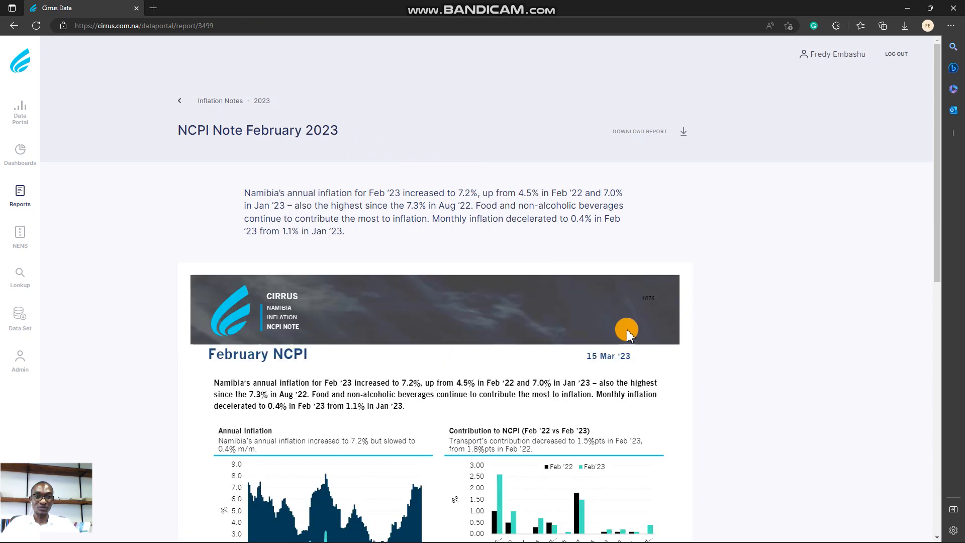
pyautogui.scroll(-5, 623, 332)
pyautogui.scroll(4, 527, 280)
pyautogui.scroll(-8, 467, 263)
pyautogui.scroll(8, 470, 259)
pyautogui.scroll(-8, 470, 252)
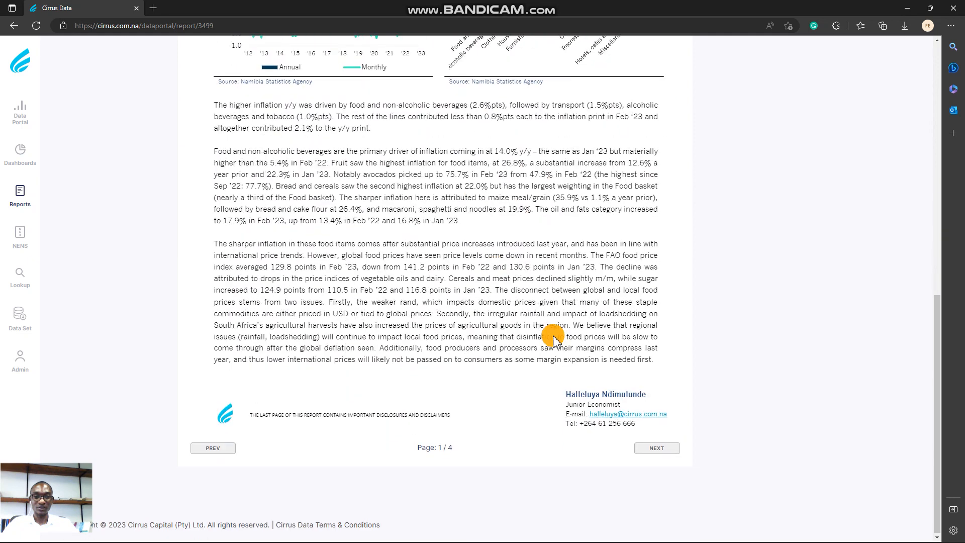
# Go to page 2 of the NCPI Note February 2023 report and look through its charts, sin taxes table and download option.
pyautogui.click(657, 449)
pyautogui.scroll(15, 558, 161)
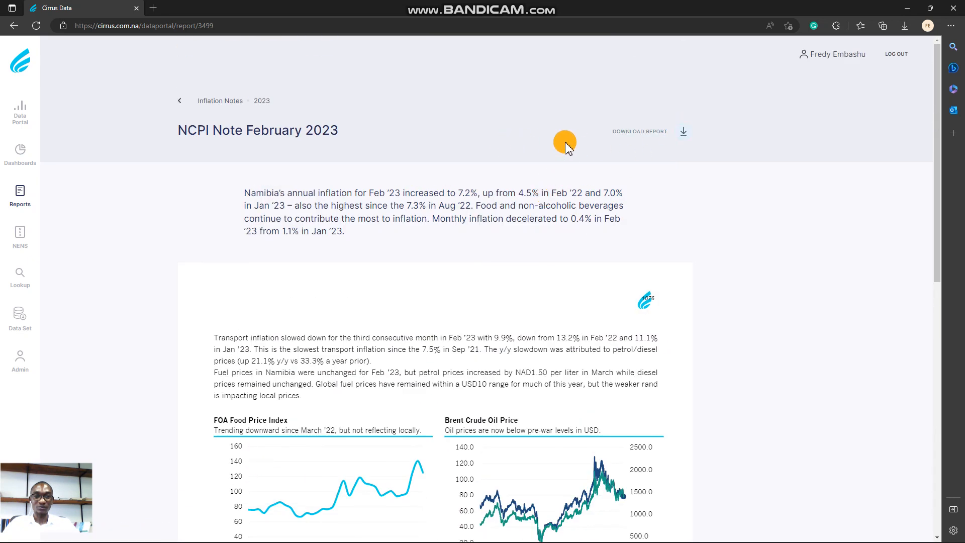
pyautogui.scroll(-1, 478, 298)
pyautogui.scroll(1, 668, 157)
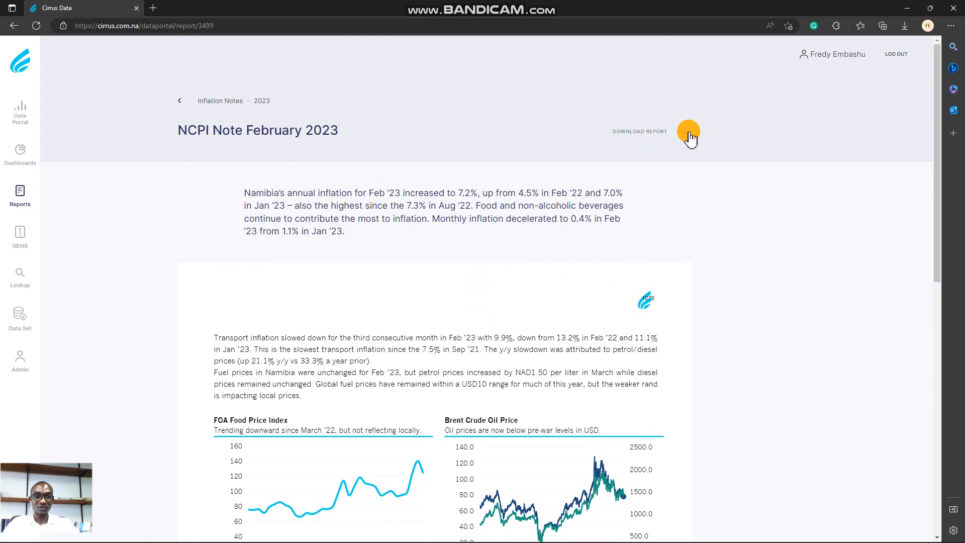
pyautogui.scroll(-10, 190, 215)
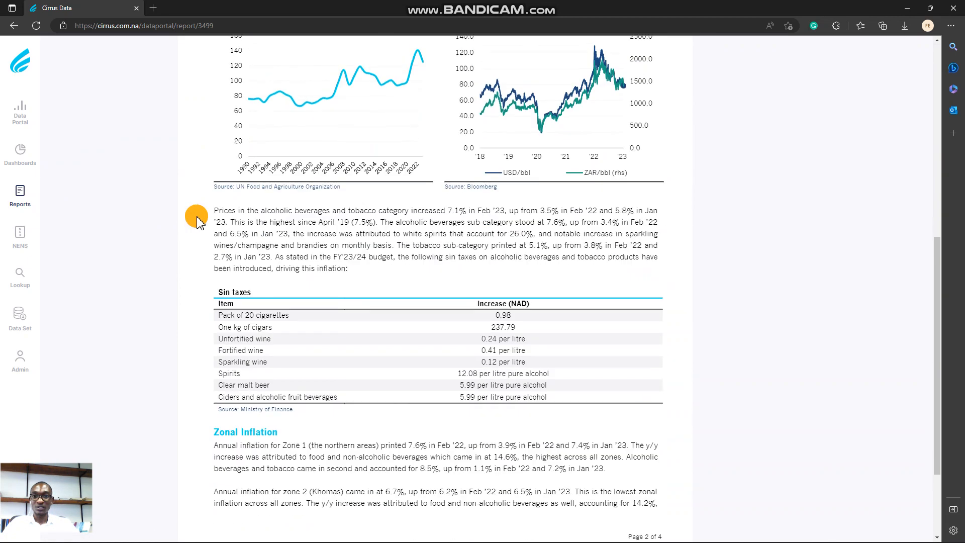
pyautogui.scroll(10, 333, 335)
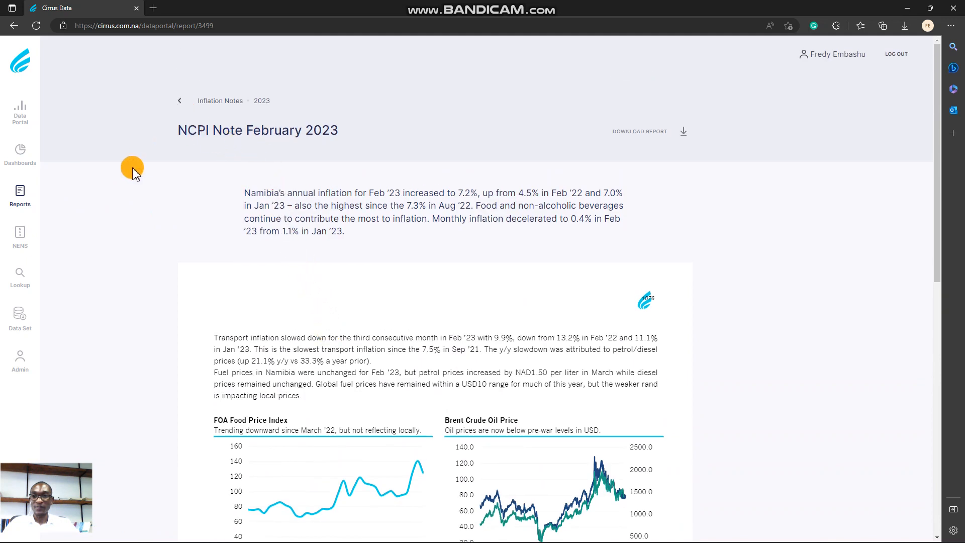
# Return to the data portal's search page and list the most searched indicators.
pyautogui.click(27, 117)
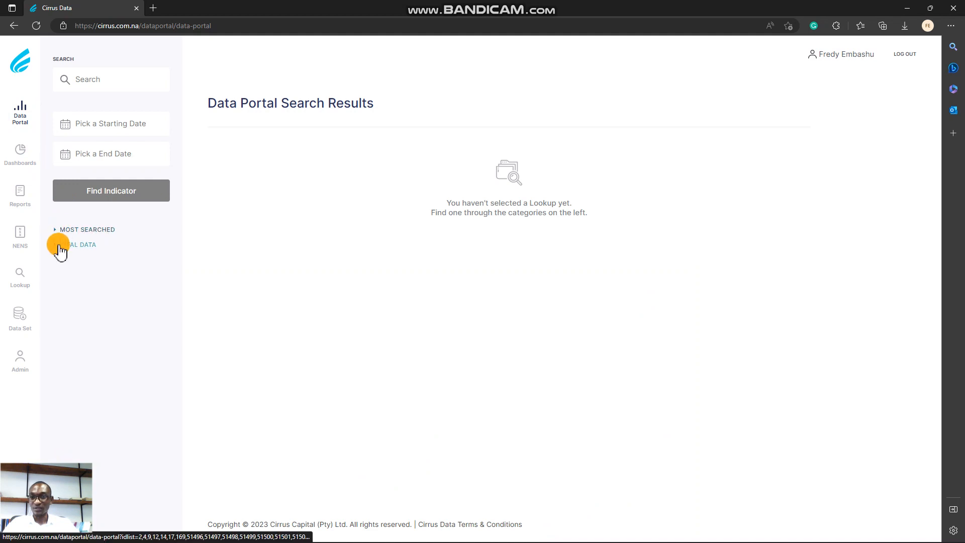
pyautogui.click(90, 232)
pyautogui.scroll(-3, 241, 255)
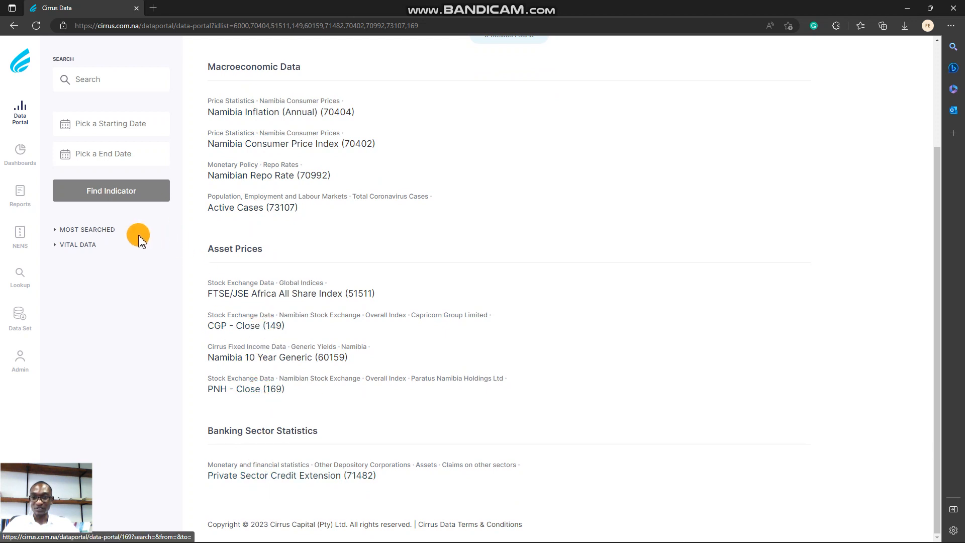
# List the portal's vital data indicators and look through the macroeconomic, asset price and banking sector entries.
pyautogui.click(55, 249)
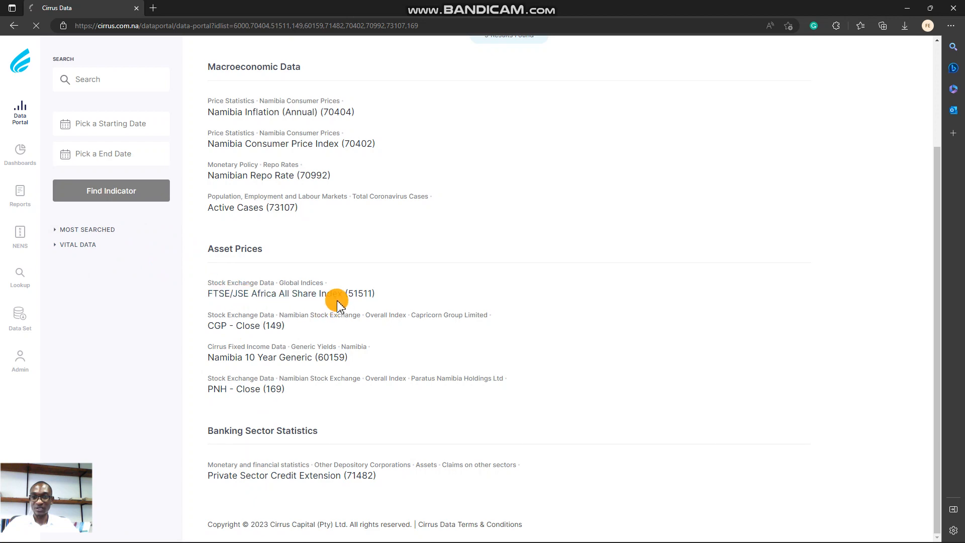
pyautogui.scroll(-20, 283, 221)
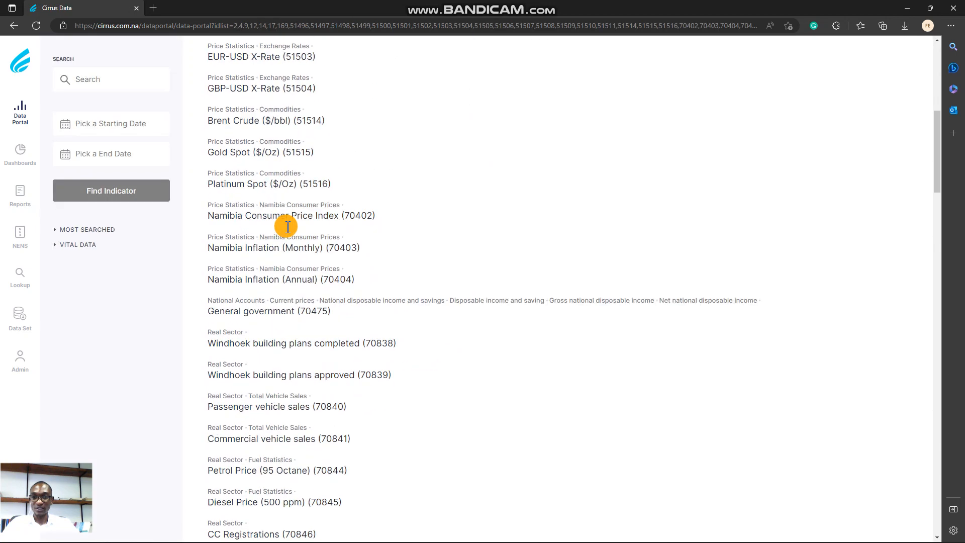
pyautogui.scroll(-9, 291, 234)
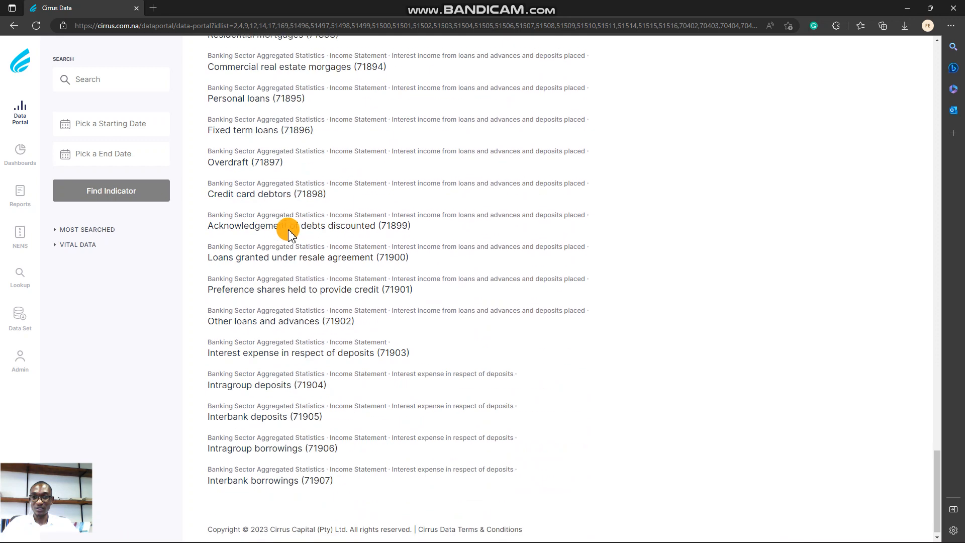
pyautogui.scroll(20, 283, 329)
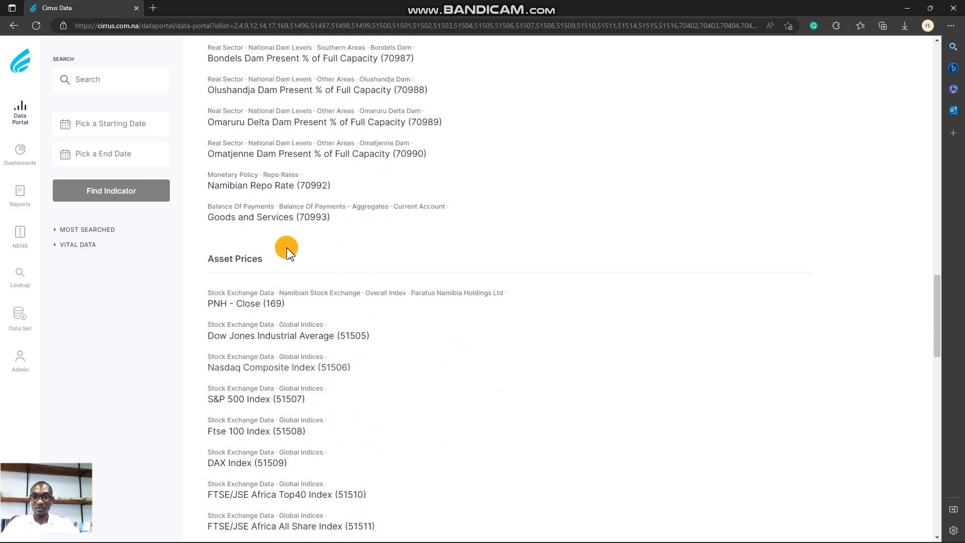
pyautogui.scroll(8, 288, 247)
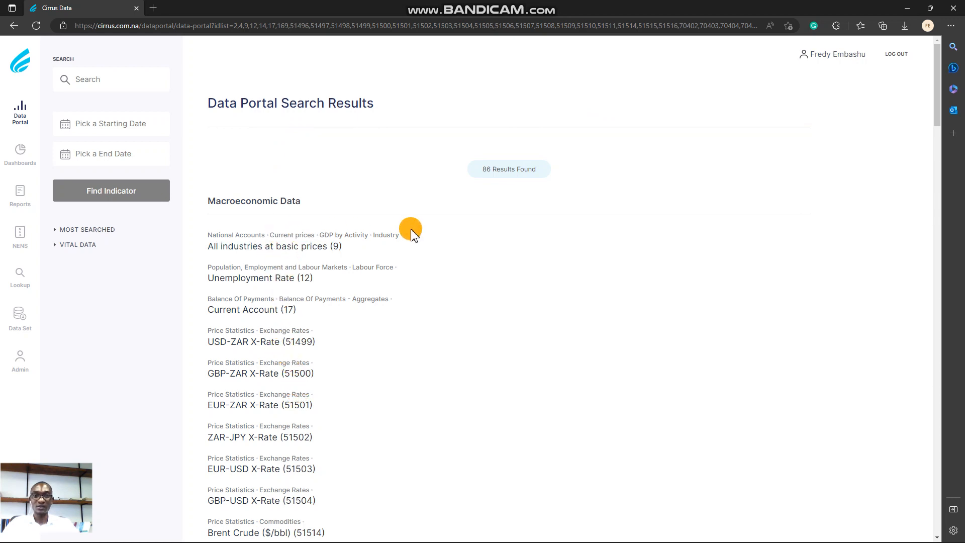
pyautogui.scroll(-1, 411, 233)
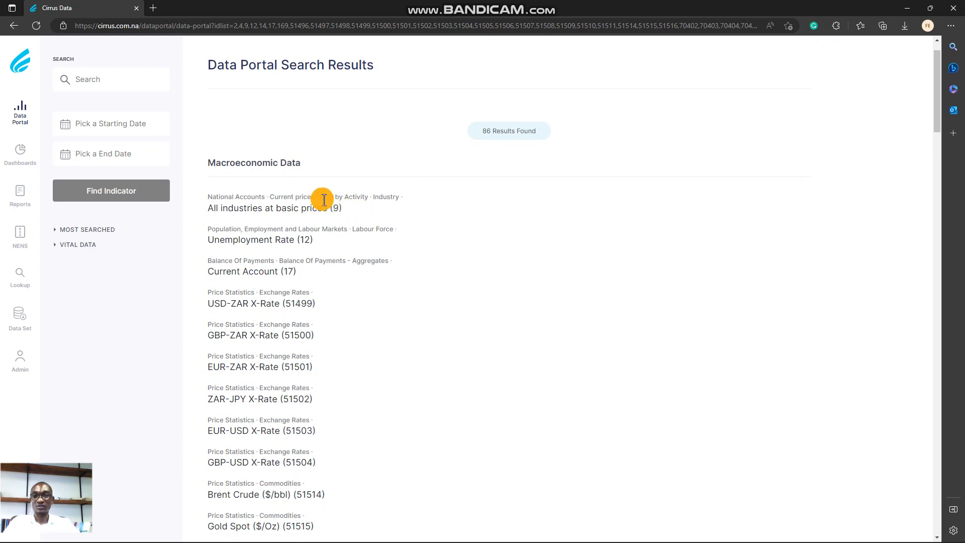
pyautogui.scroll(-15, 302, 226)
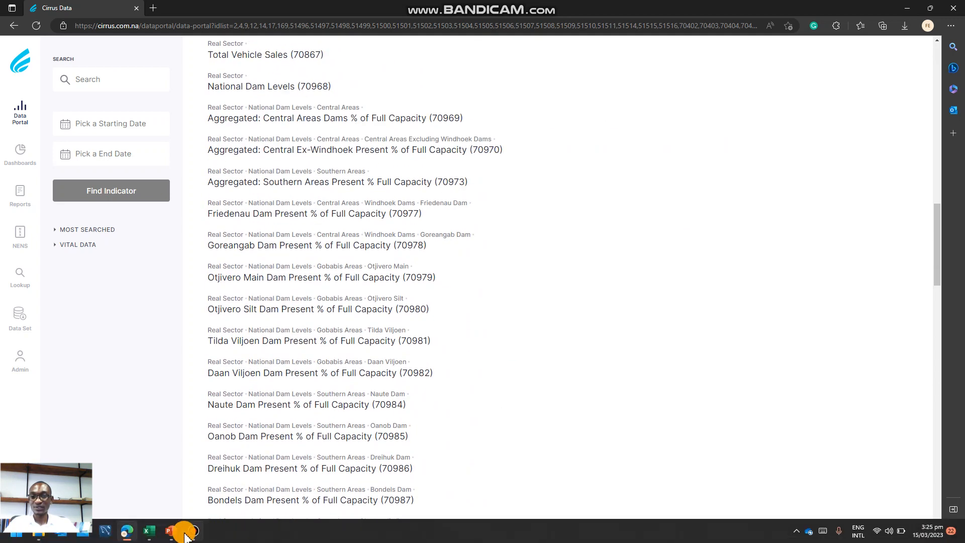